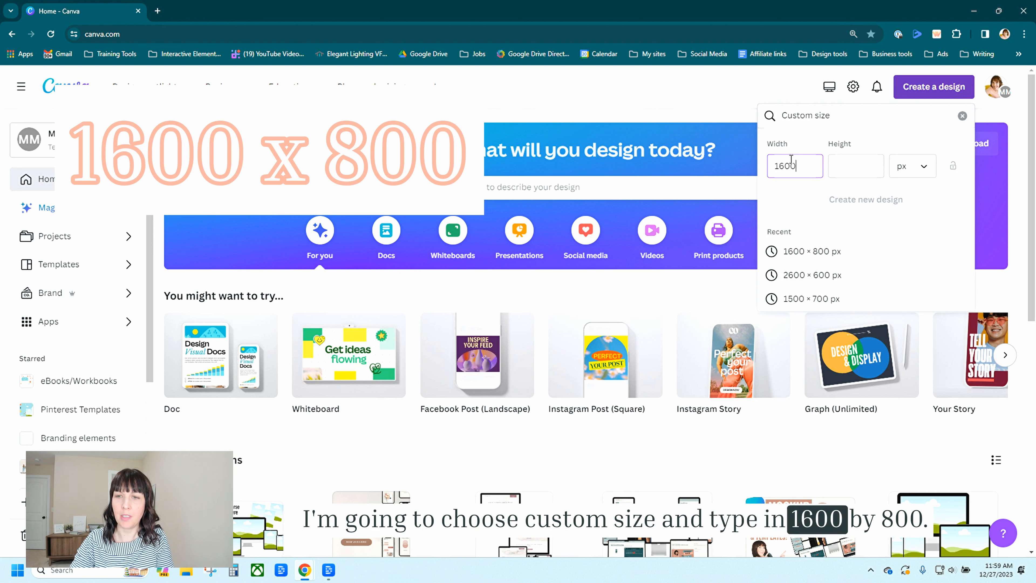
- Set the custom height to 800 px beside the 1600 px width and create the new design
type("800")
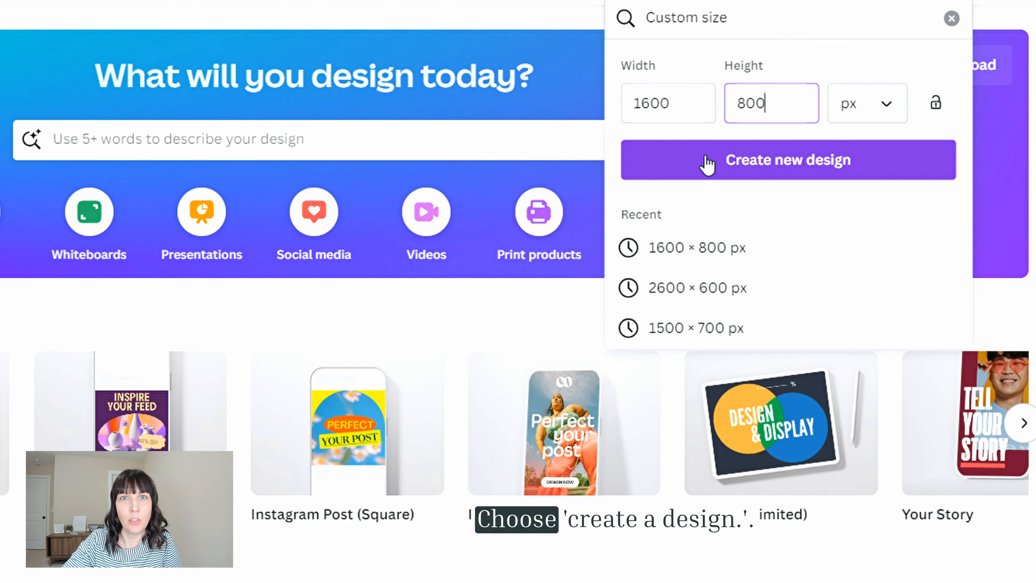
left_click(820, 200)
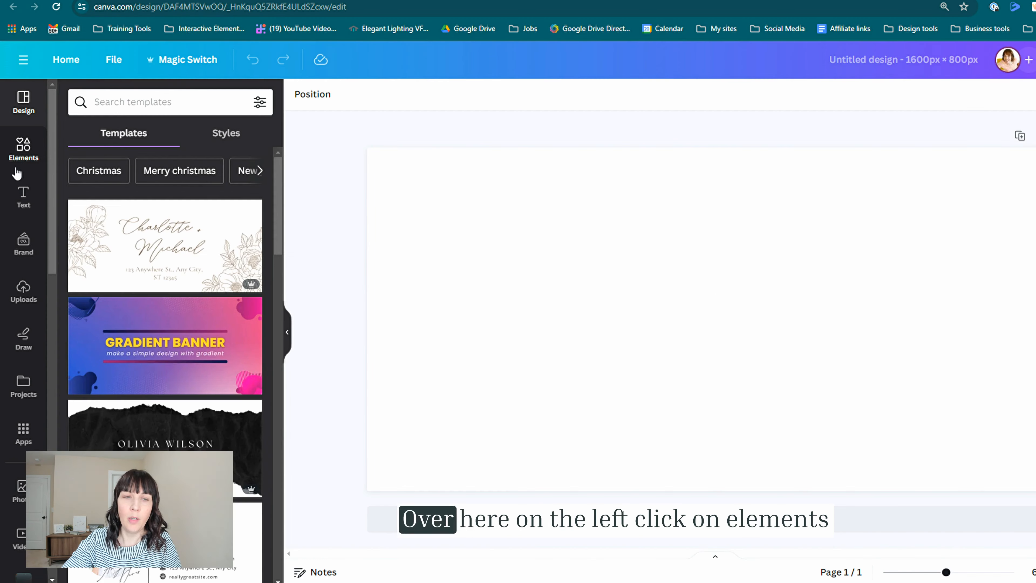
- Search the elements for "computer" and show all matching frames
left_click(24, 161)
left_click(112, 102)
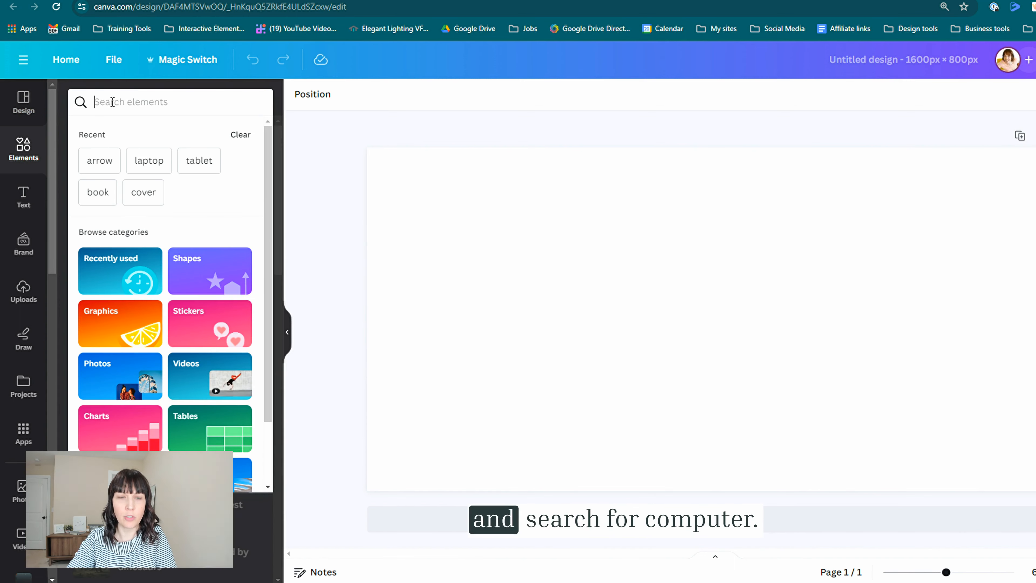
type("computer")
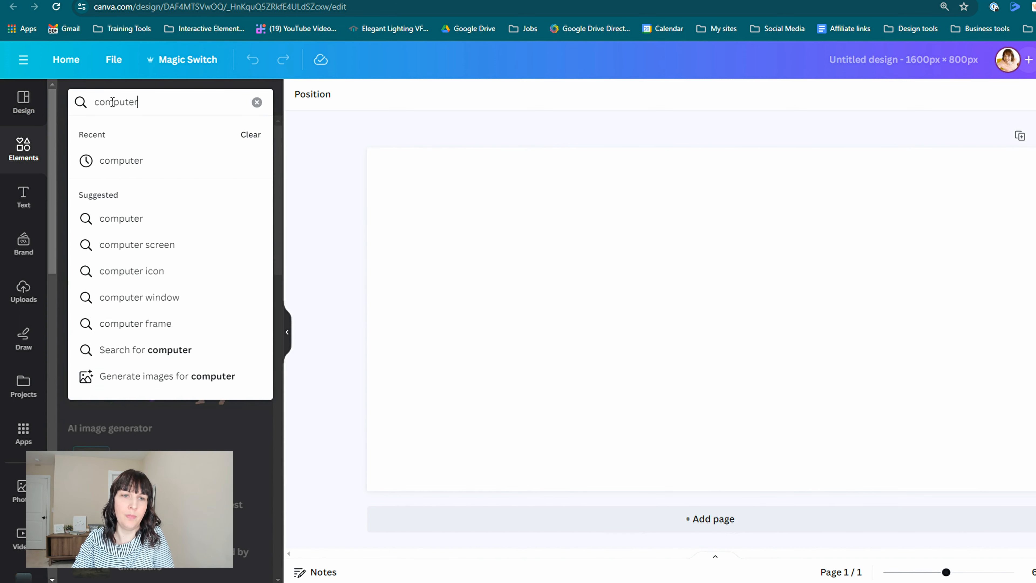
key("Return")
scroll(151, 302, "down", 3)
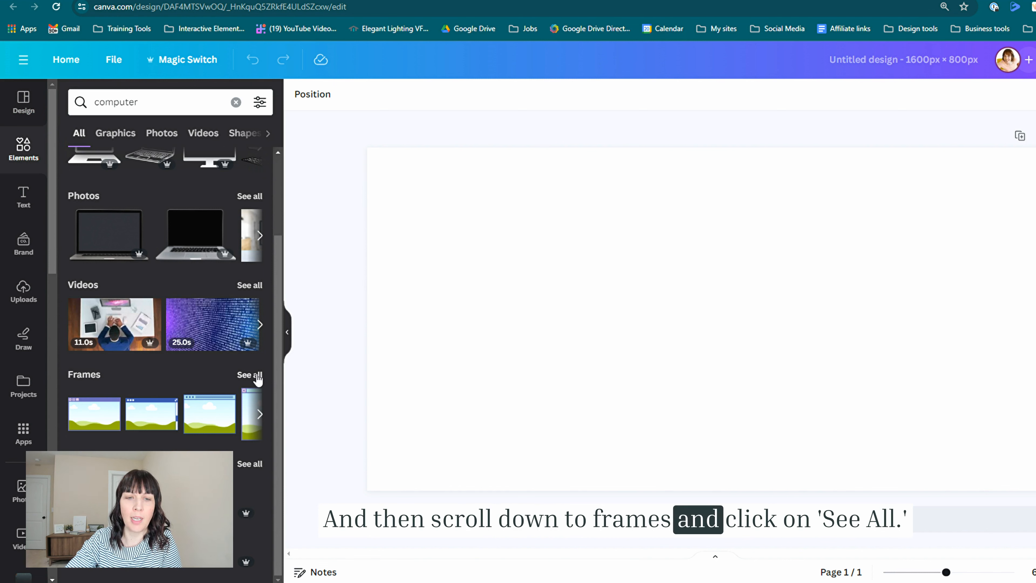
left_click(250, 374)
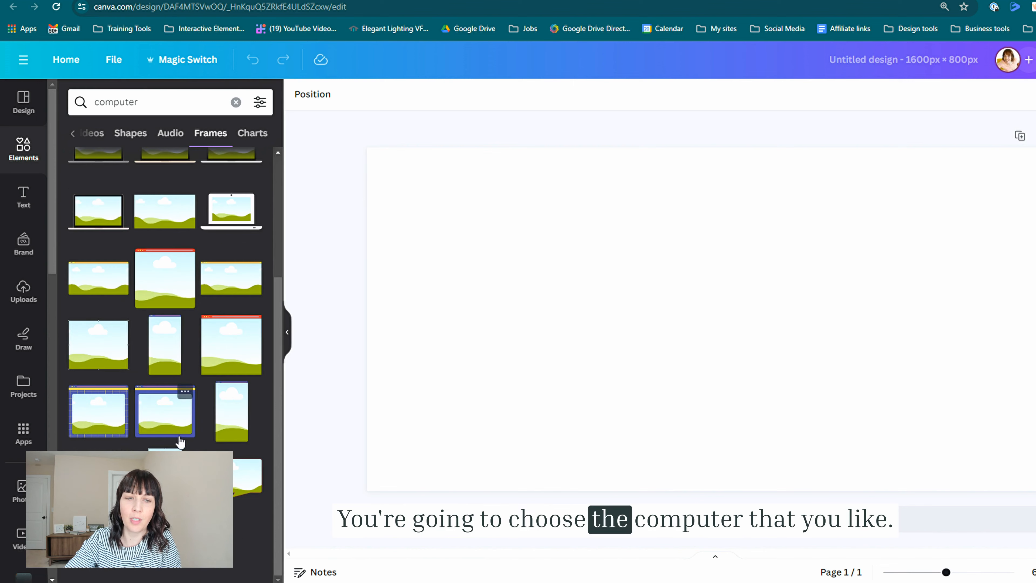
- Add the desktop monitor frame to the blank page, enlarge it and position it in the upper middle of the page
left_click_drag(229, 267, 629, 319)
left_click_drag(717, 355, 692, 274)
left_click_drag(772, 356, 836, 436)
left_click_drag(710, 308, 692, 299)
left_click(895, 270)
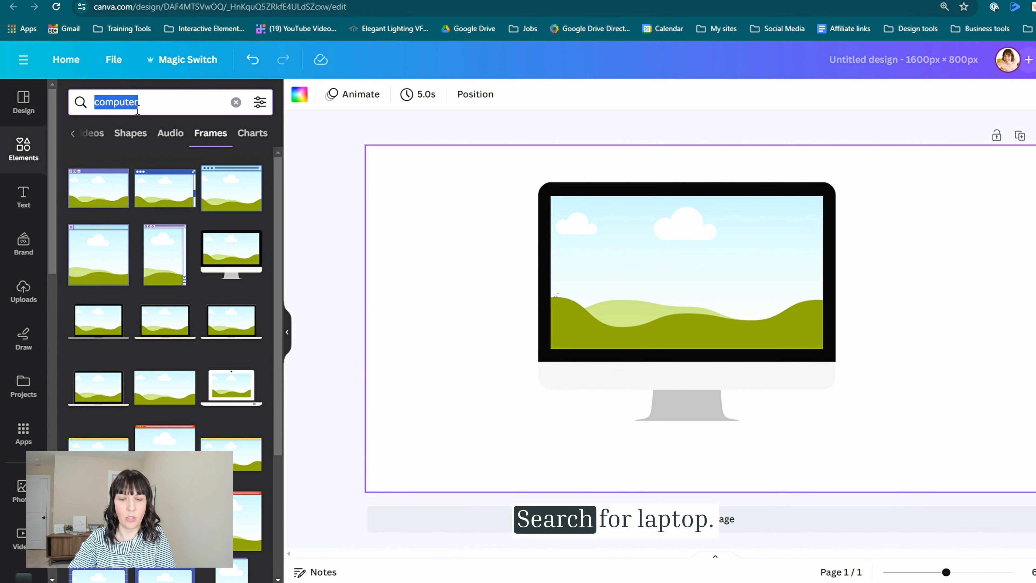
- Search the frames for "laptop" and place the first laptop frame so it slightly overlaps the monitor's lower-right corner
type("laptop\\")
key("Return")
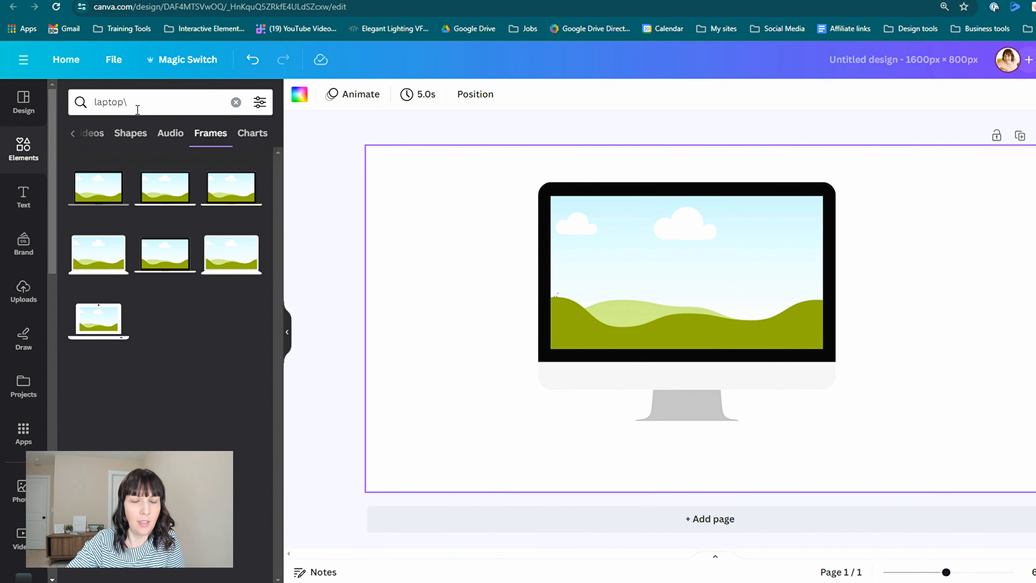
left_click_drag(100, 184, 796, 326)
mouse_move(869, 400)
left_mouse_down()
mouse_move(724, 342)
mouse_move(638, 282)
mouse_move(861, 391)
left_mouse_up()
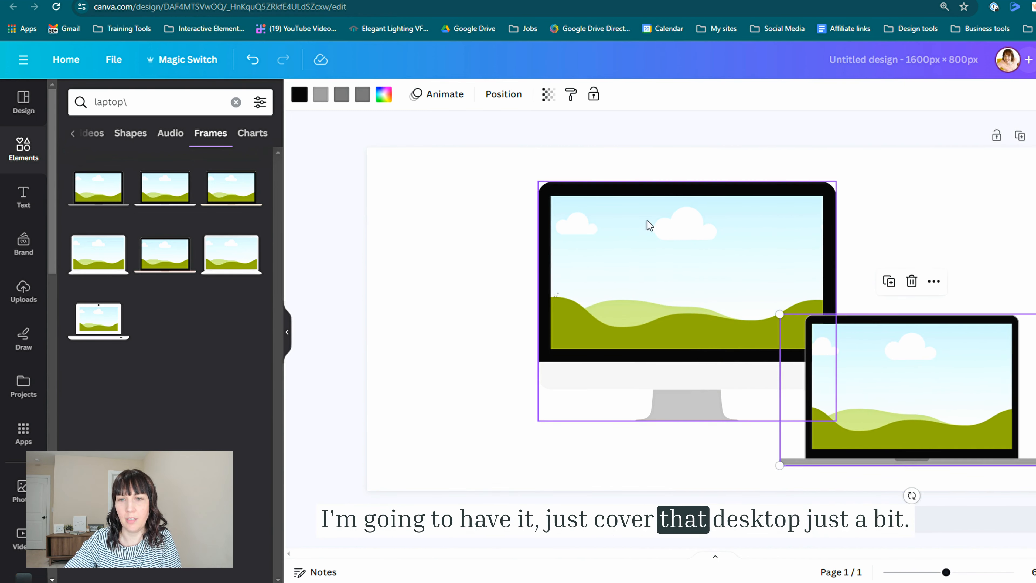
left_click(909, 236)
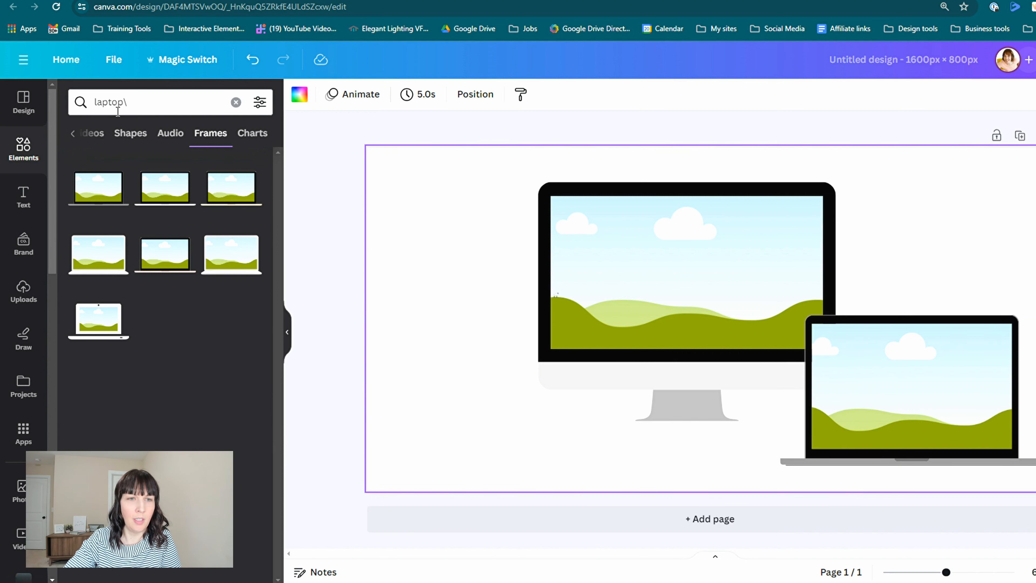
- Search for "phone", add the first black phone frame left of the monitor, and shrink it with its base level with the laptop's
triple_click(118, 103)
type("phone")
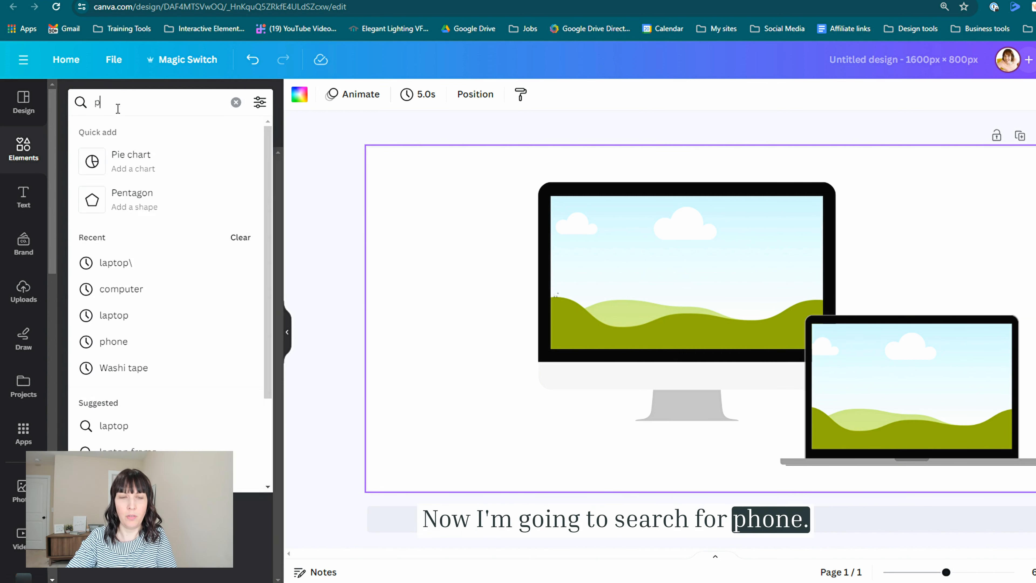
key("Return")
left_click_drag(94, 193, 449, 323)
left_click_drag(512, 287, 470, 352)
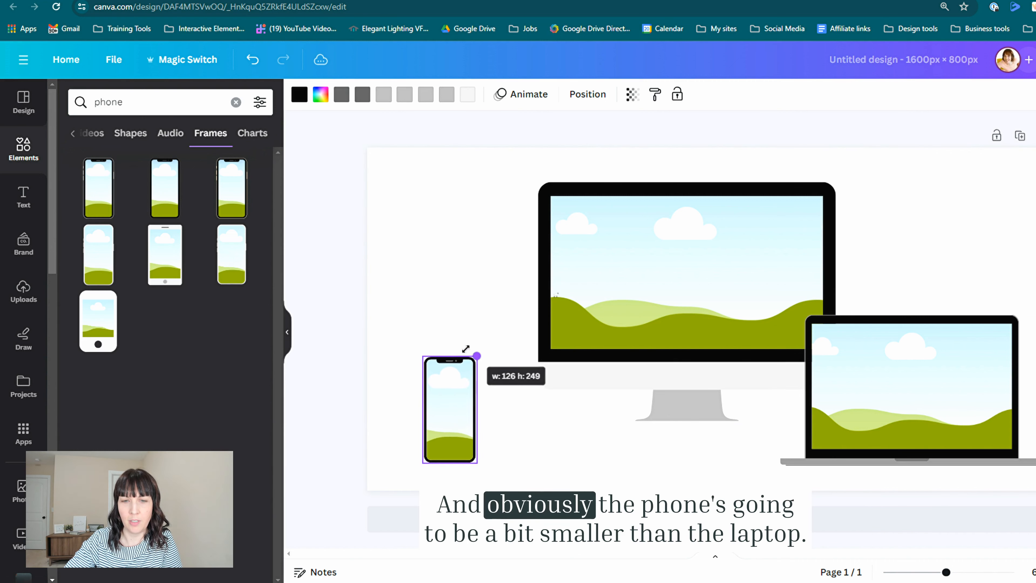
mouse_move(449, 410)
left_mouse_down()
mouse_move(772, 394)
mouse_move(808, 403)
mouse_move(454, 415)
left_mouse_up()
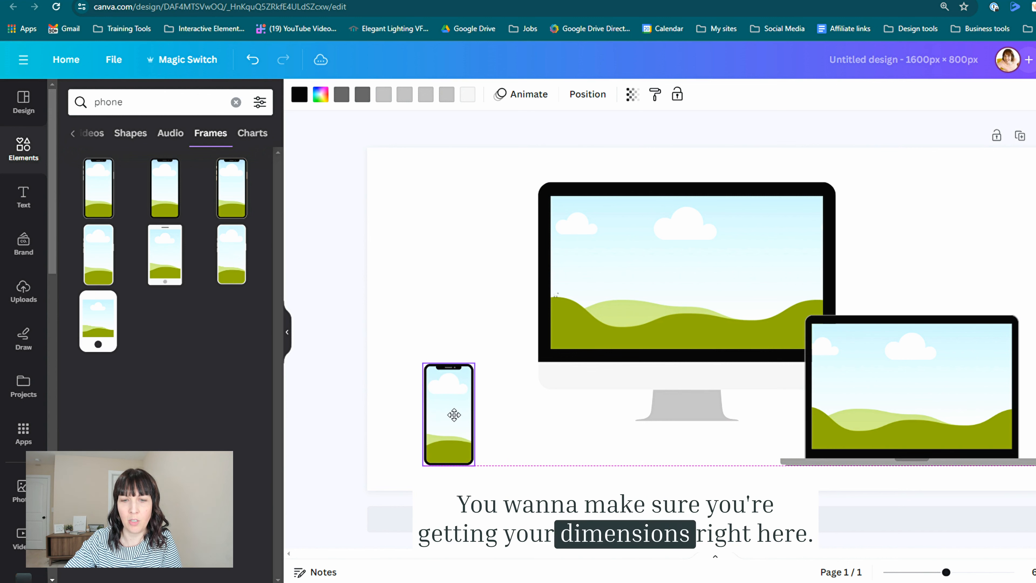
- Search for "tablet", add a black portrait tablet frame, and size it between phone and laptop, overlapping the monitor's lower-left corner
triple_click(143, 111)
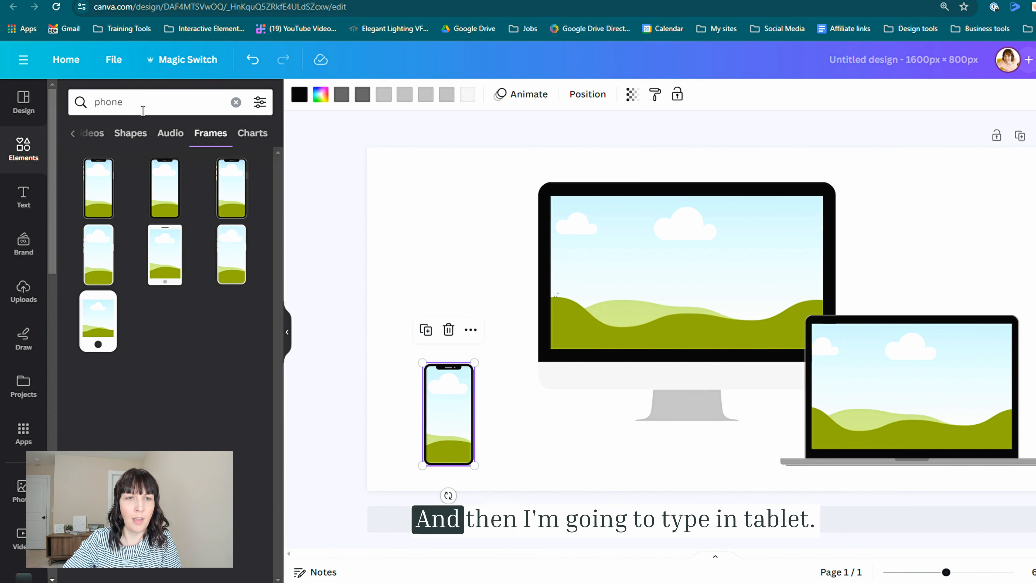
type("tablet")
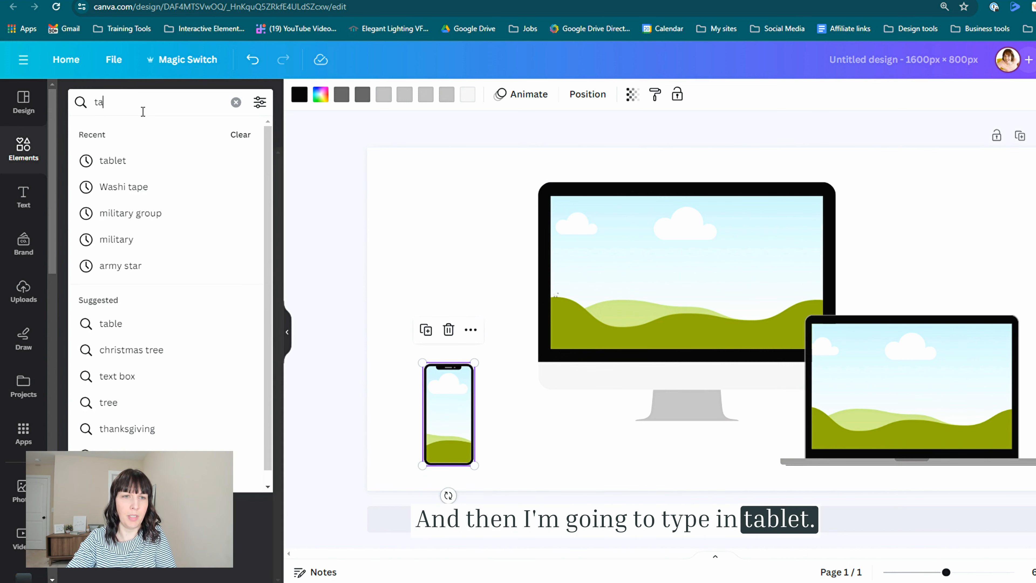
key("Return")
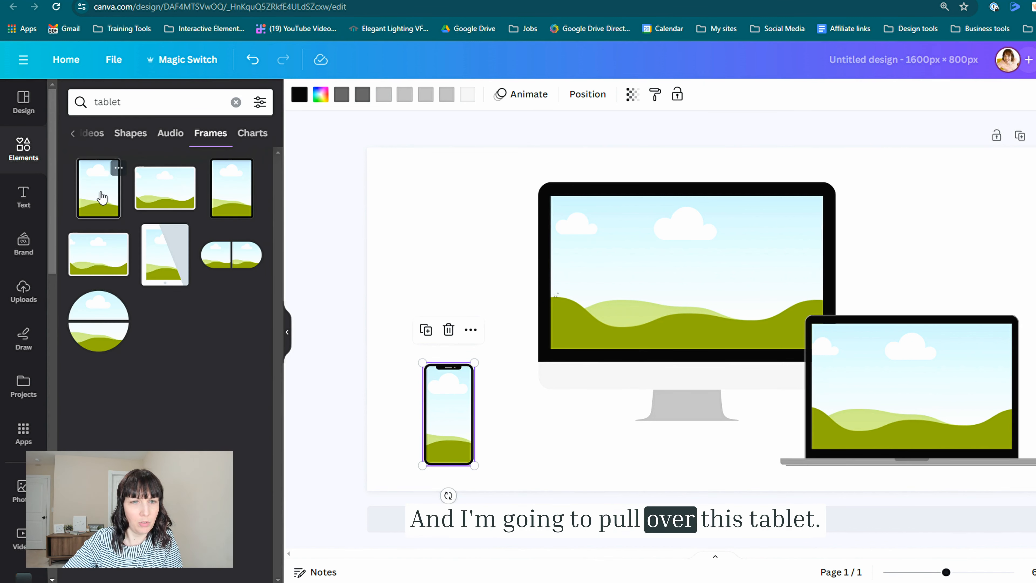
left_click_drag(229, 207, 552, 336)
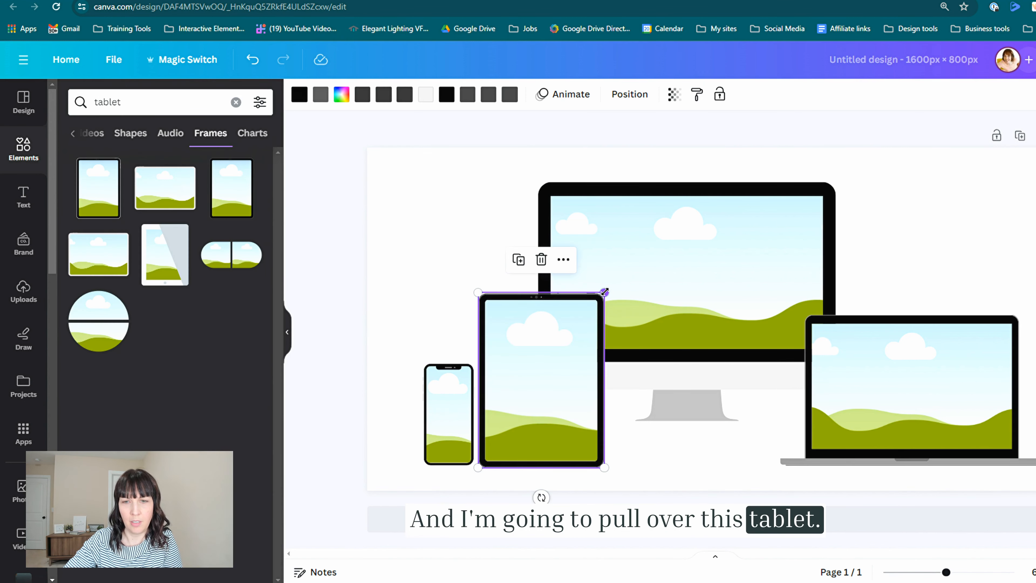
left_click_drag(604, 292, 574, 358)
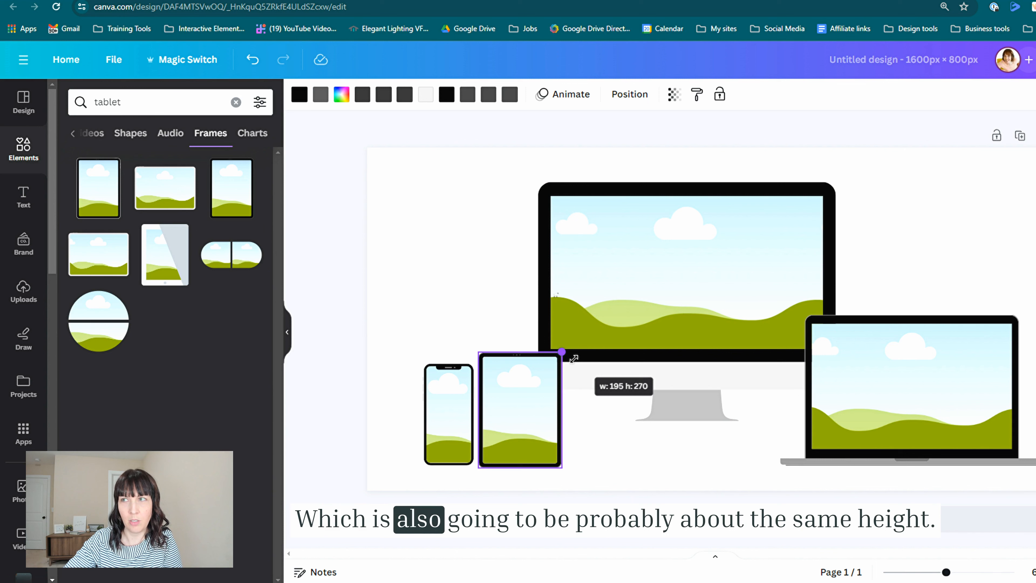
left_click_drag(553, 397, 820, 376)
left_click_drag(834, 331, 841, 324)
left_click_drag(824, 359, 568, 362)
- Move the phone frame to overlap the tablet's left edge and bring it to the front
left_click_drag(442, 410, 467, 407)
right_click(468, 408)
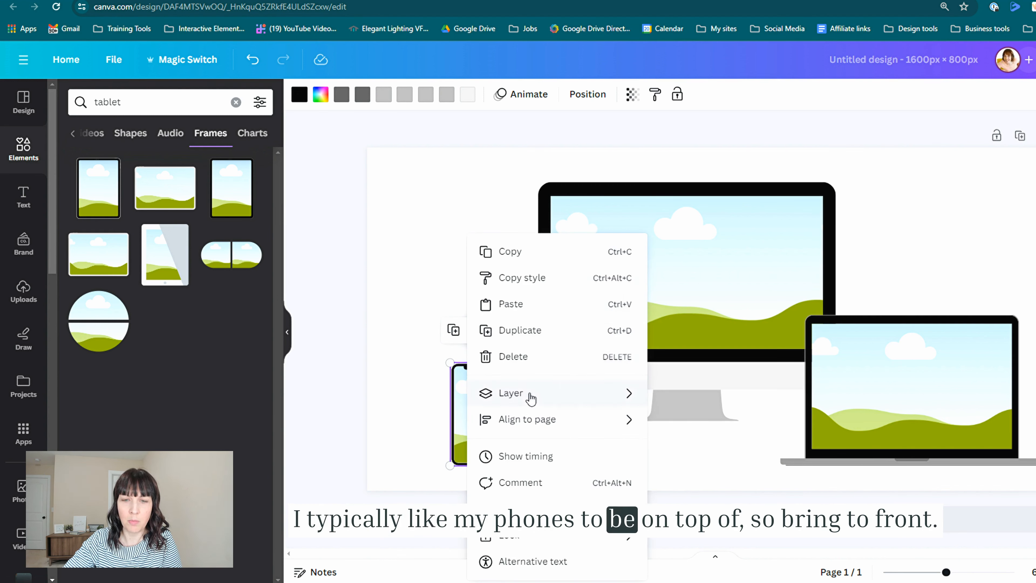
mouse_move(584, 406)
left_click(712, 428)
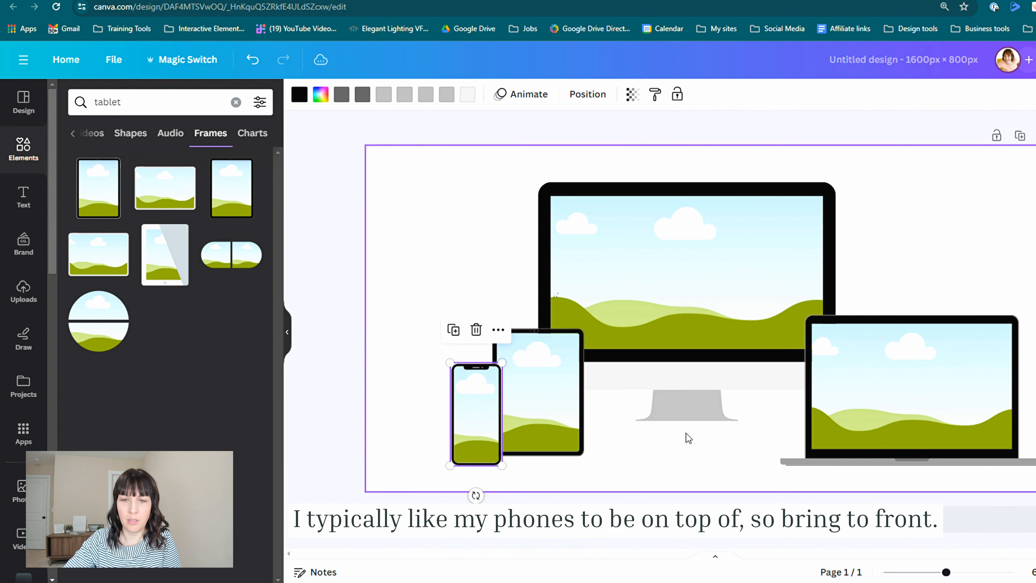
left_click(388, 419)
left_click(460, 401)
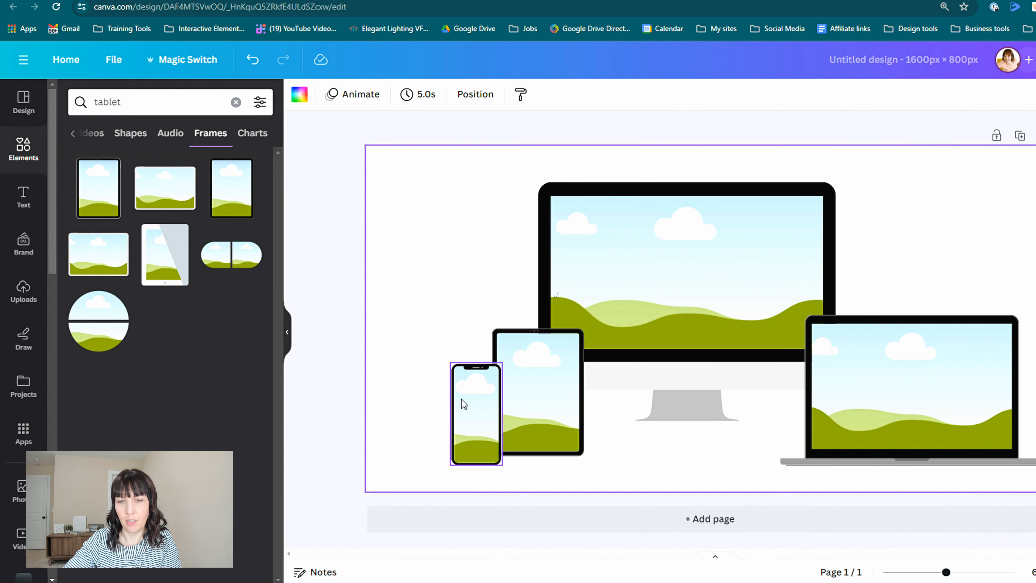
right_click(473, 399)
mouse_move(518, 396)
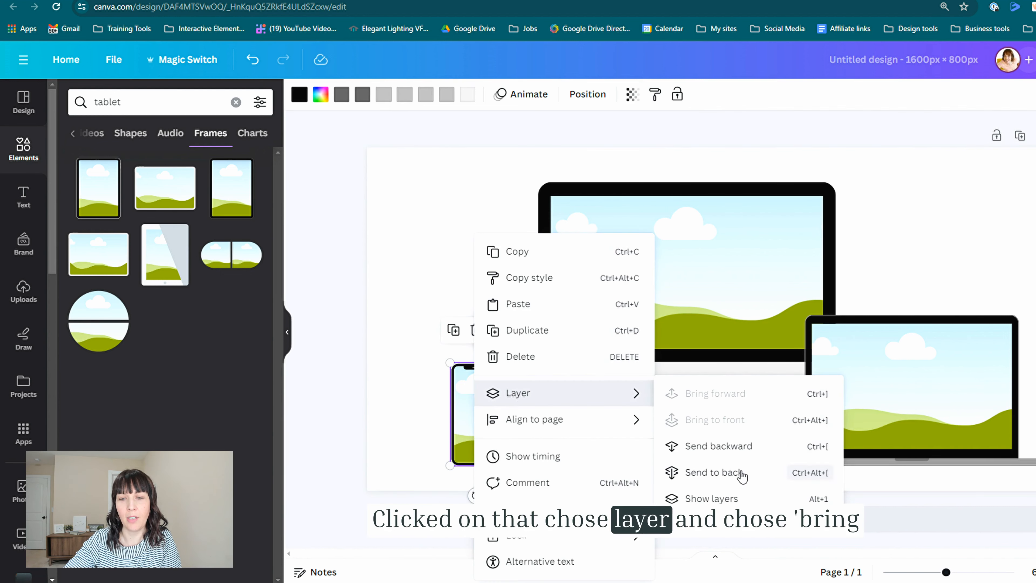
left_click(416, 319)
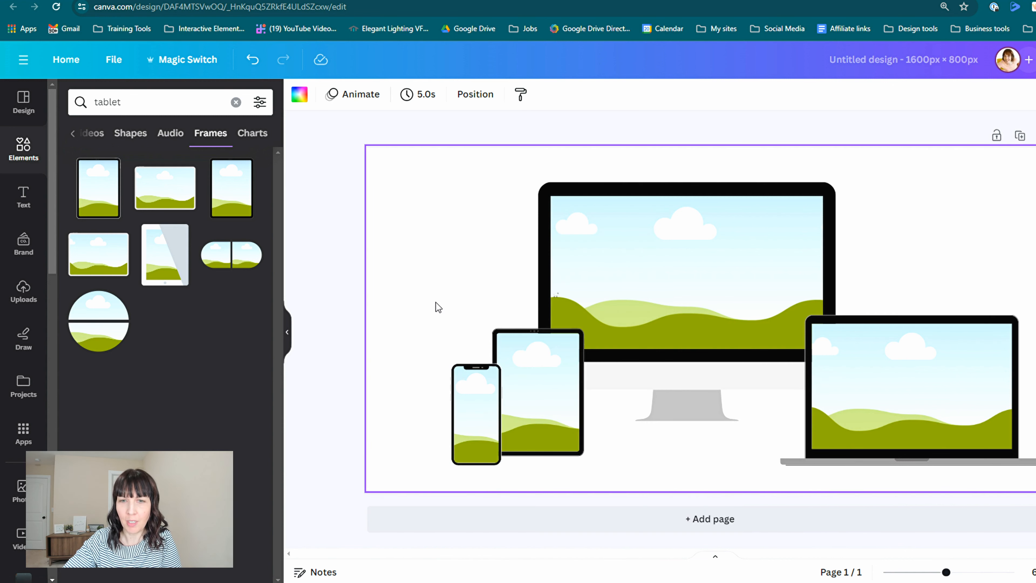
- Select all four device frames and enlarge them together until they nearly fill the page
left_click_drag(407, 209, 878, 460)
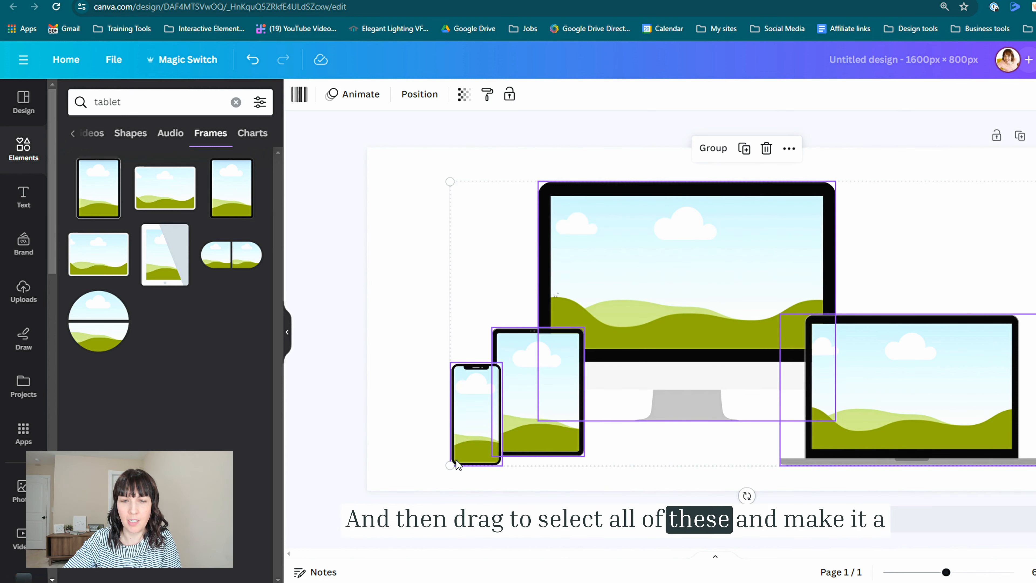
left_click_drag(456, 465, 420, 481)
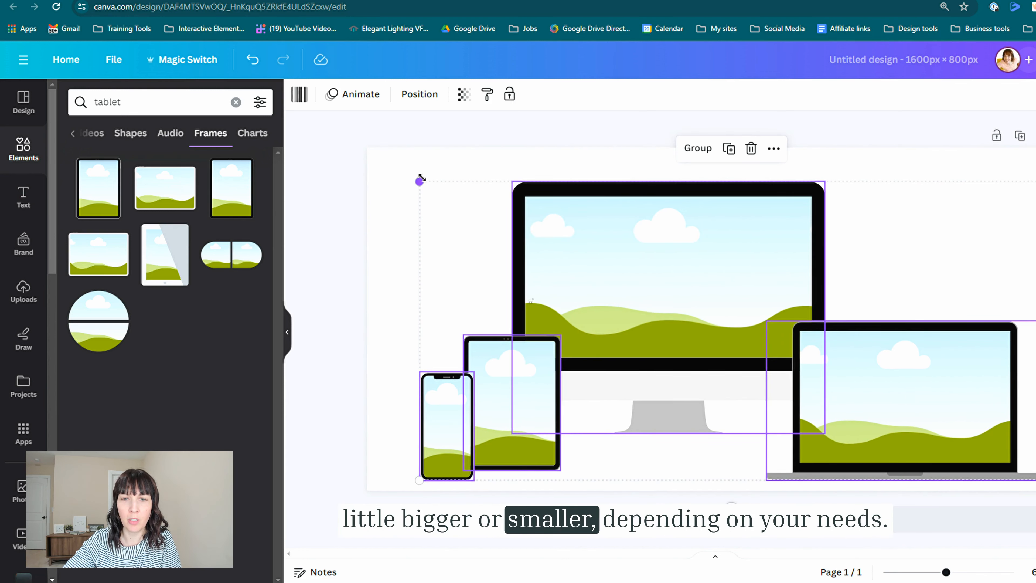
left_click_drag(420, 180, 374, 159)
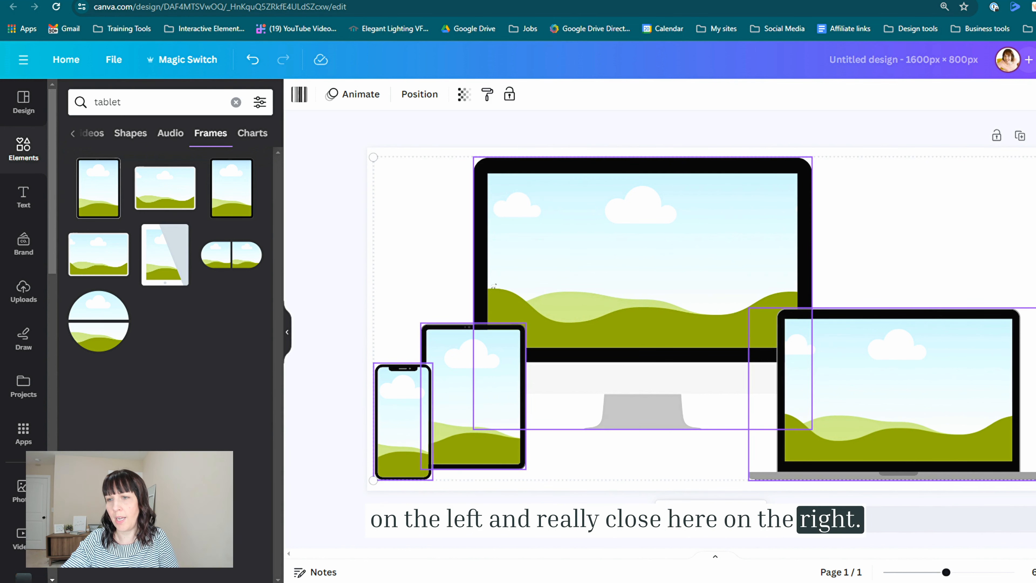
key("Escape")
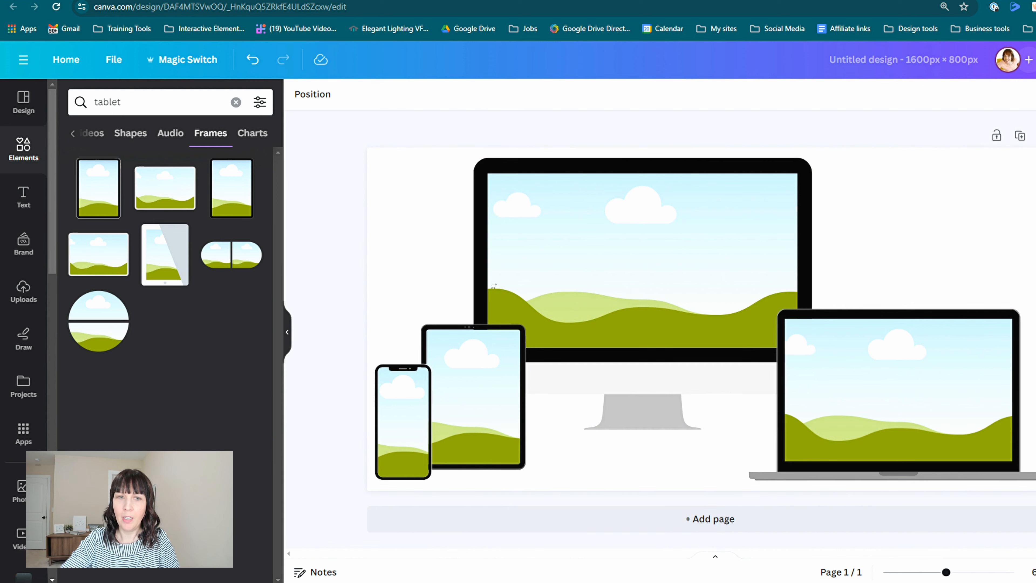
- Add a Page Title text in the empty area right of the monitor and change it to "Title of Your course"
left_click(23, 198)
left_click_drag(101, 201, 592, 223)
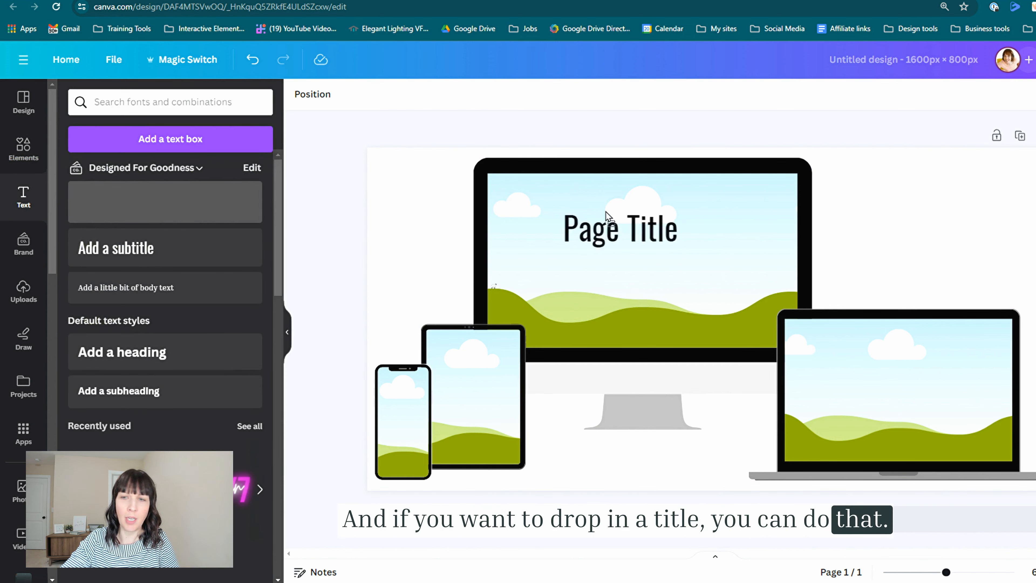
left_click_drag(861, 197, 895, 190)
left_click(889, 257)
type("Title of")
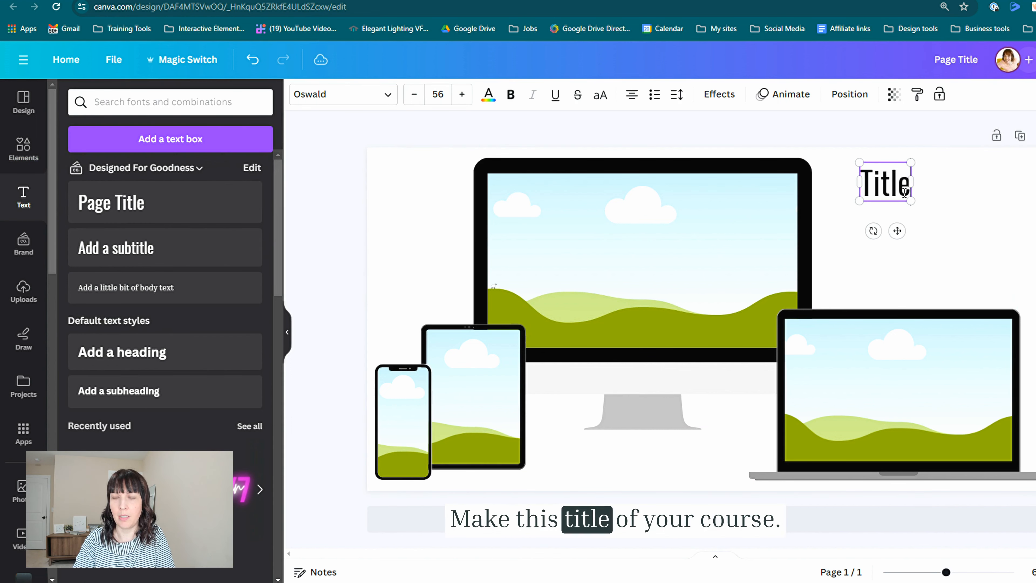
type(" You")
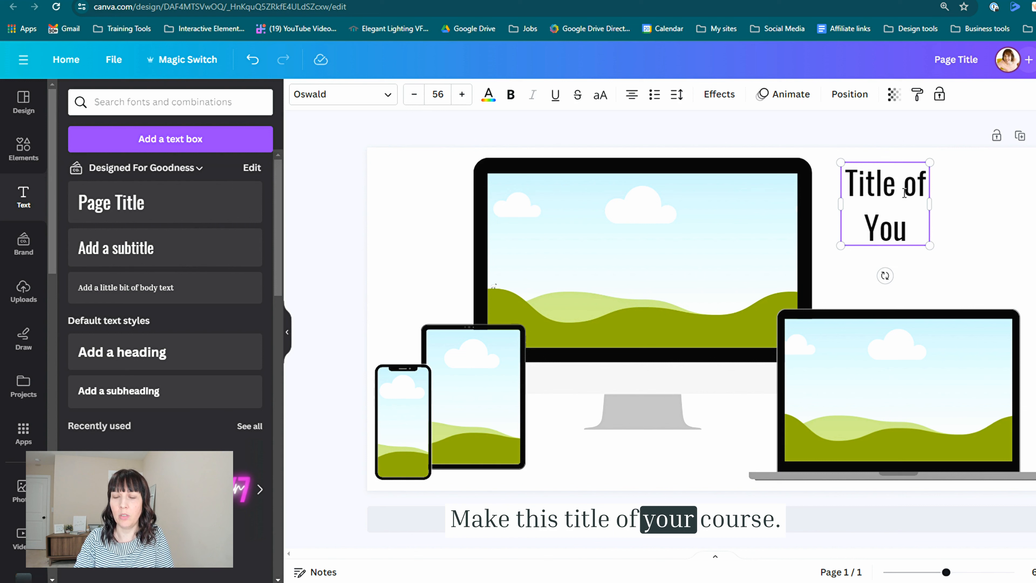
type("r courss")
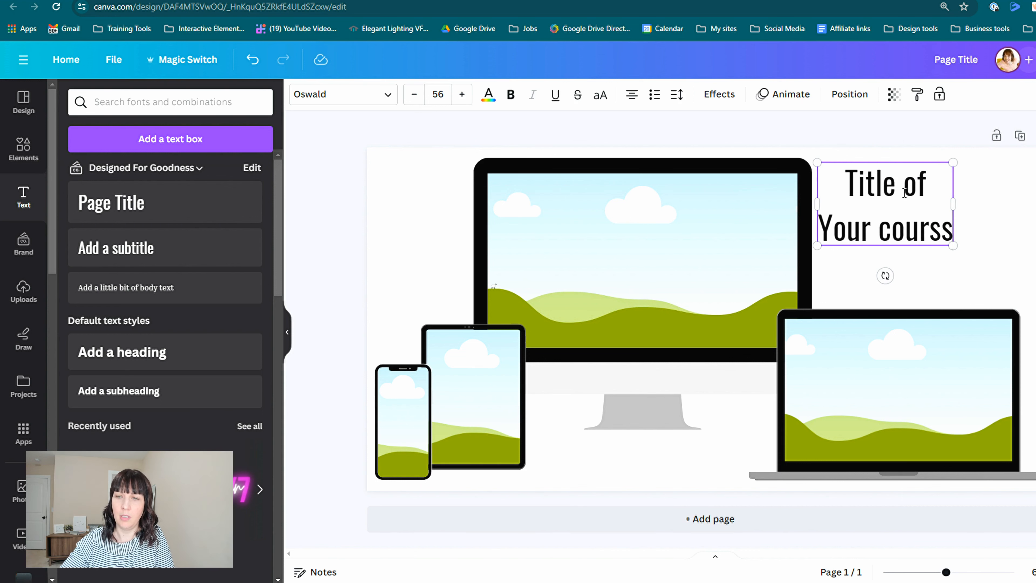
key("BackSpace")
type("e")
- Left-align the course title, tighten its line spacing, and enlarge it to fill the space above the laptop
left_click(631, 95)
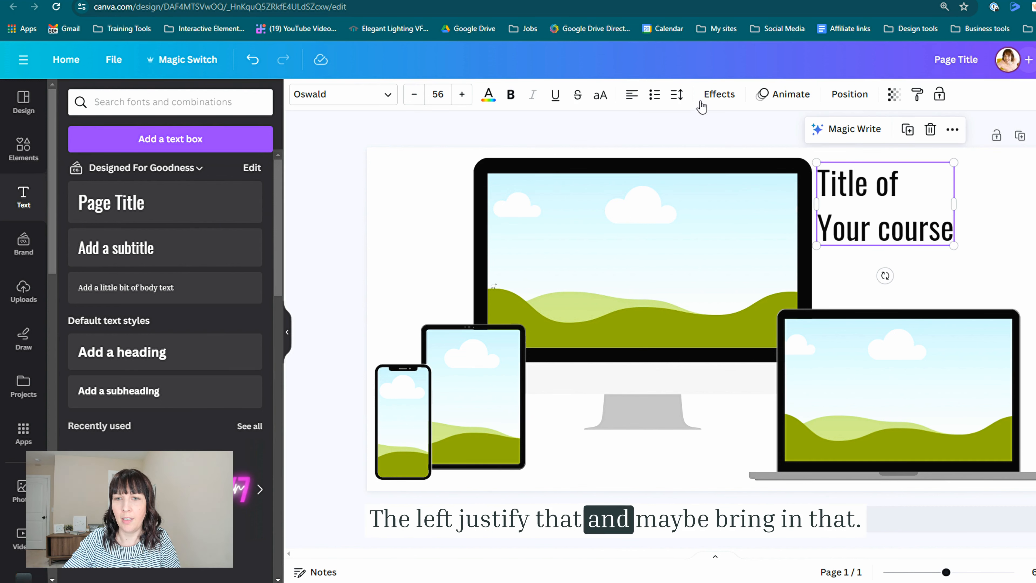
left_click(677, 95)
left_click_drag(745, 189, 713, 196)
left_click_drag(954, 231, 998, 267)
left_click(927, 299)
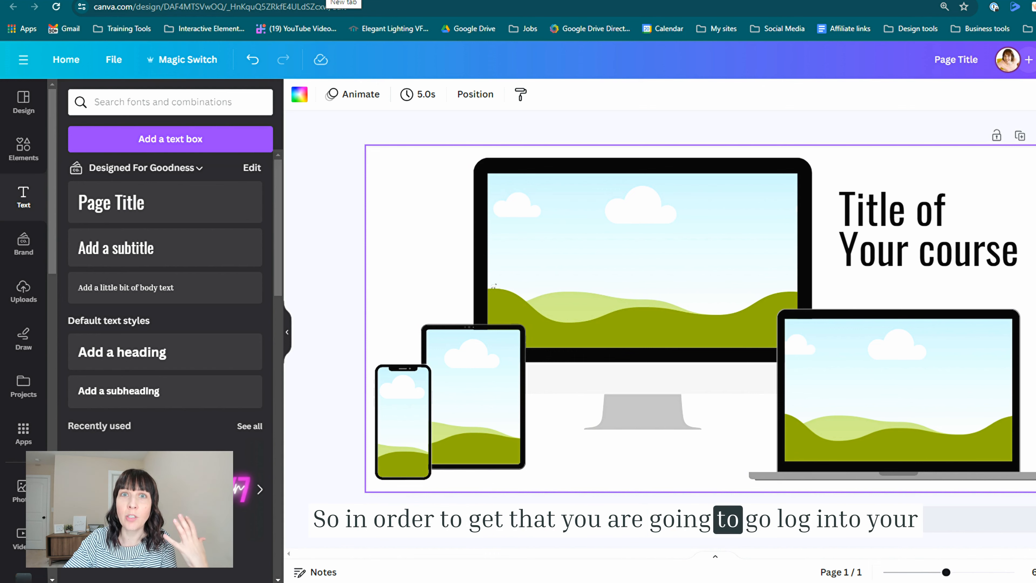
- Go to the Team TRUSTED course pages on the members site to get a screenshot of the course's welcome page
key("ctrl+t")
type("mem")
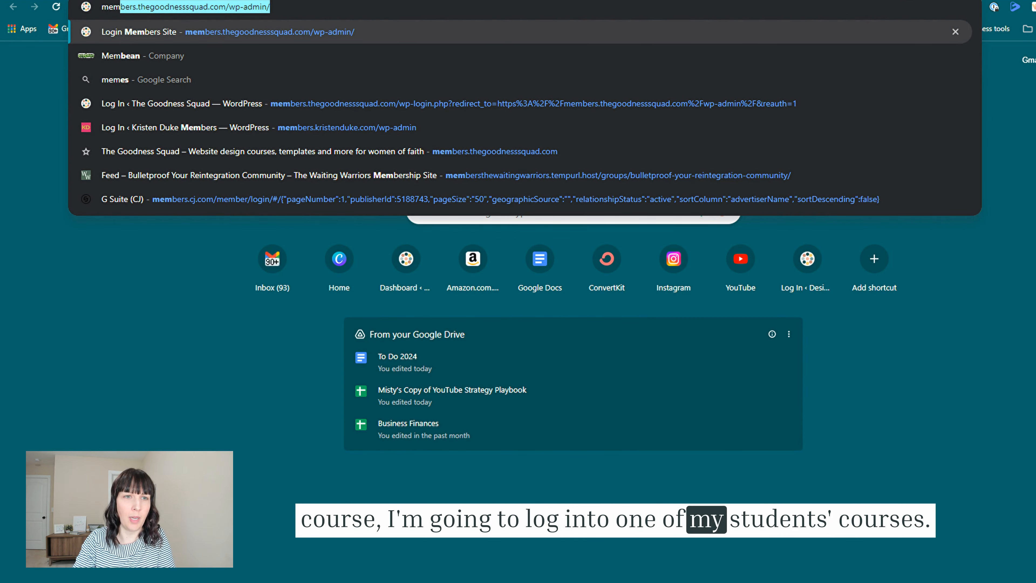
type("bers")
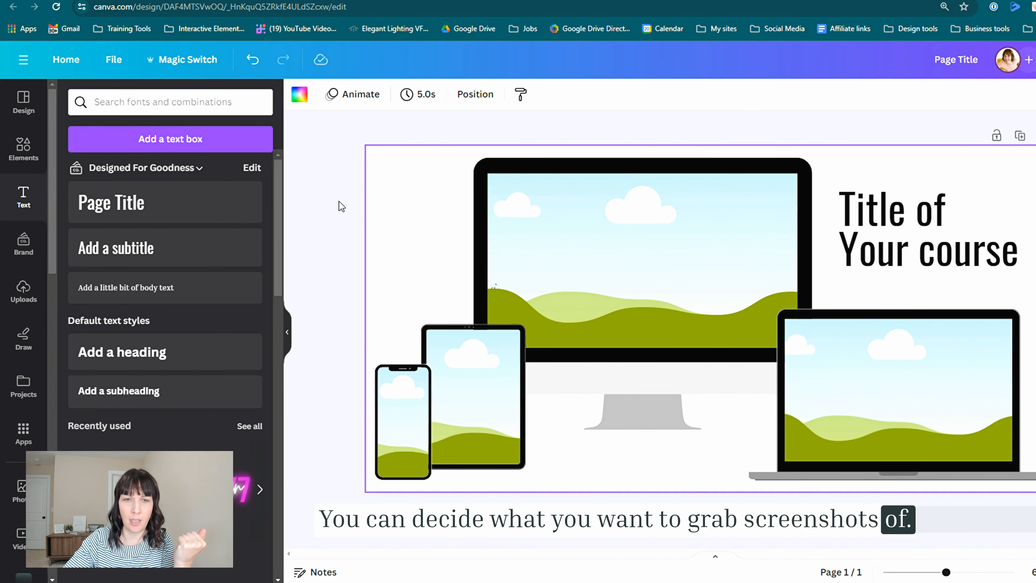
left_click(337, 212)
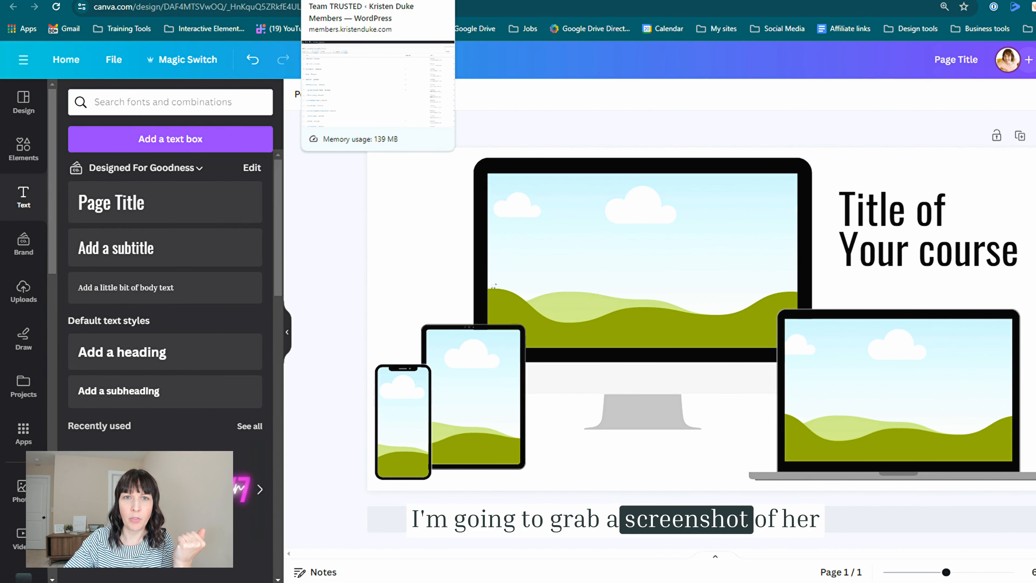
left_click(343, 1)
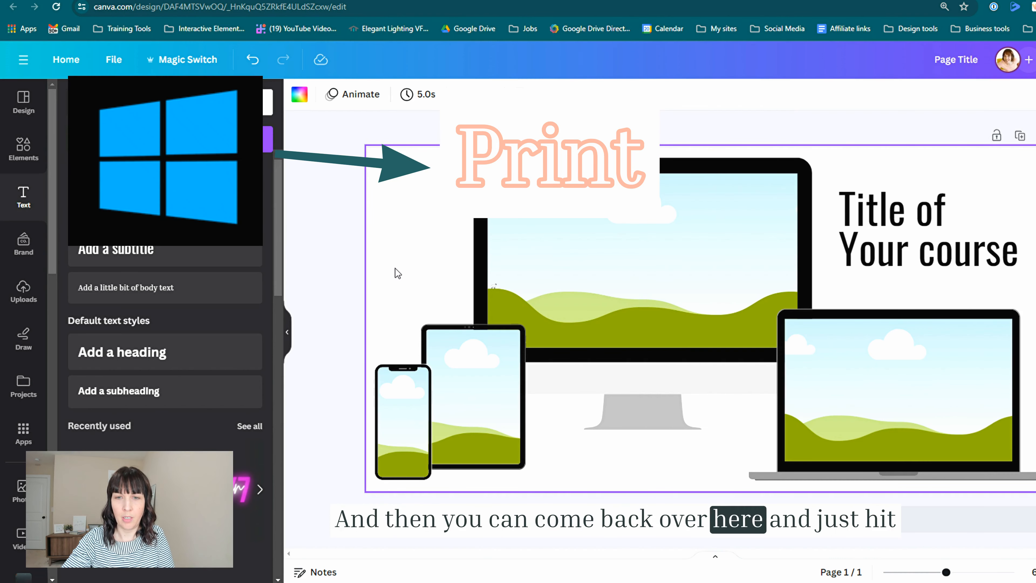
- Paste the course welcome page screenshot into the design, crop off the second monitor's half, and move the image lower on the page
key("ctrl+v")
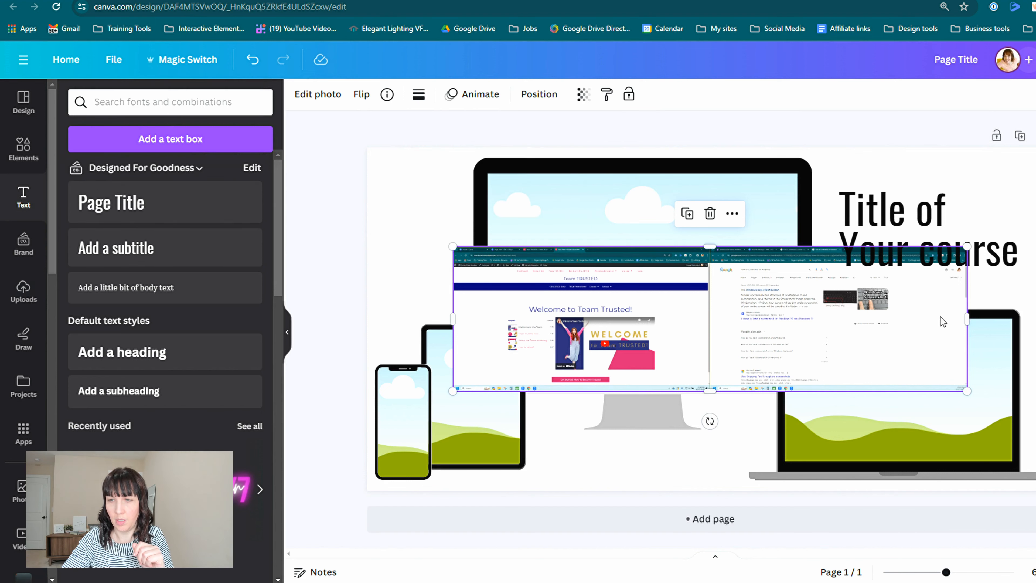
left_click_drag(965, 319, 708, 332)
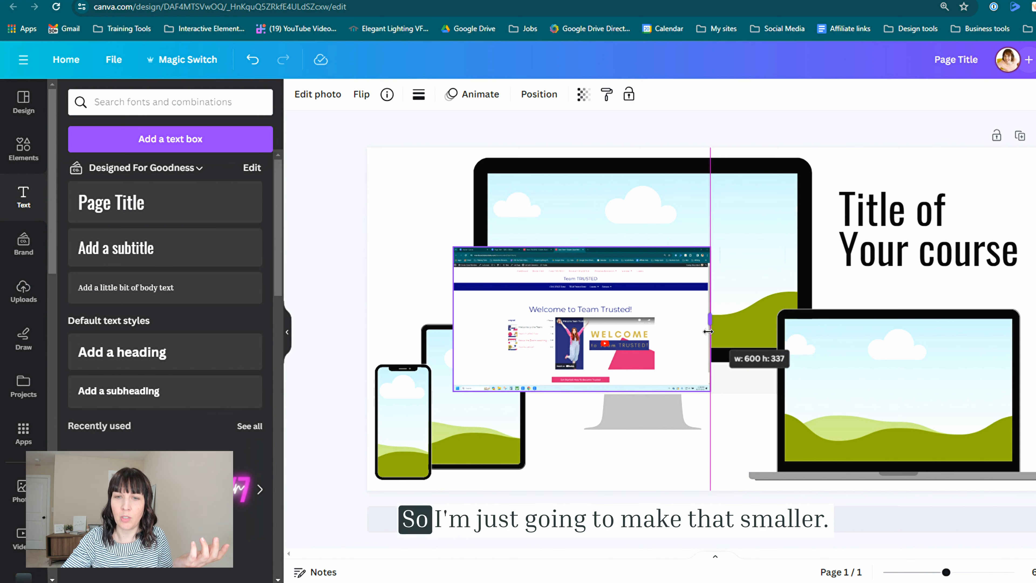
left_click(387, 213)
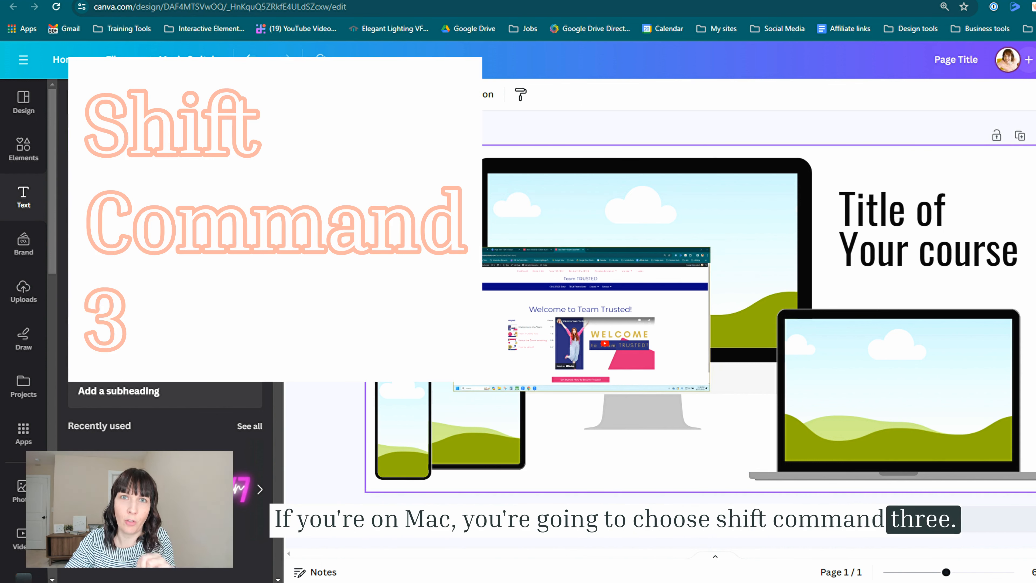
left_click_drag(610, 331, 598, 396)
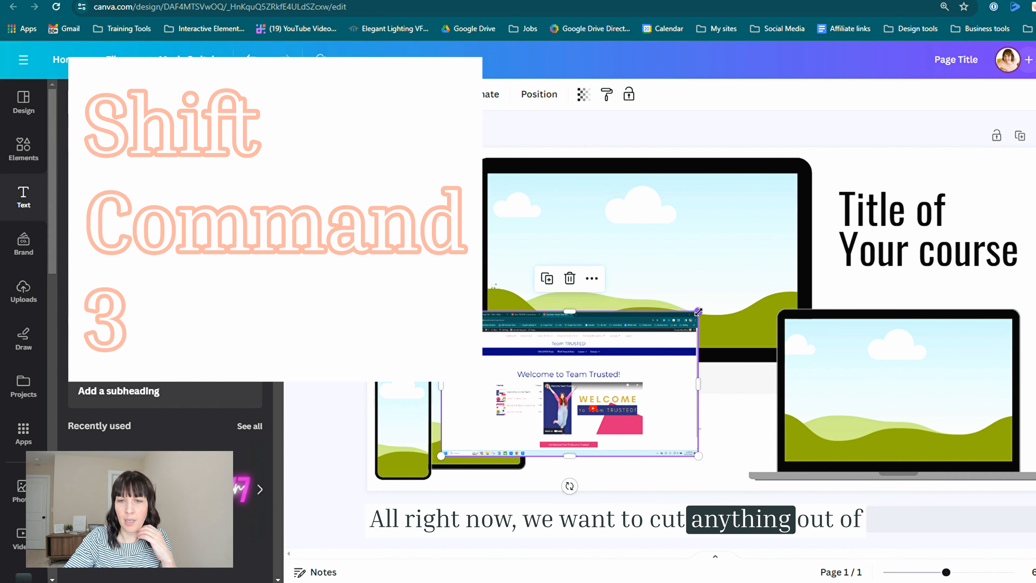
- Enlarge the pasted screenshot and crop away the browser bars, taskbar and side edges, leaving only the course page
left_click_drag(699, 312, 956, 165)
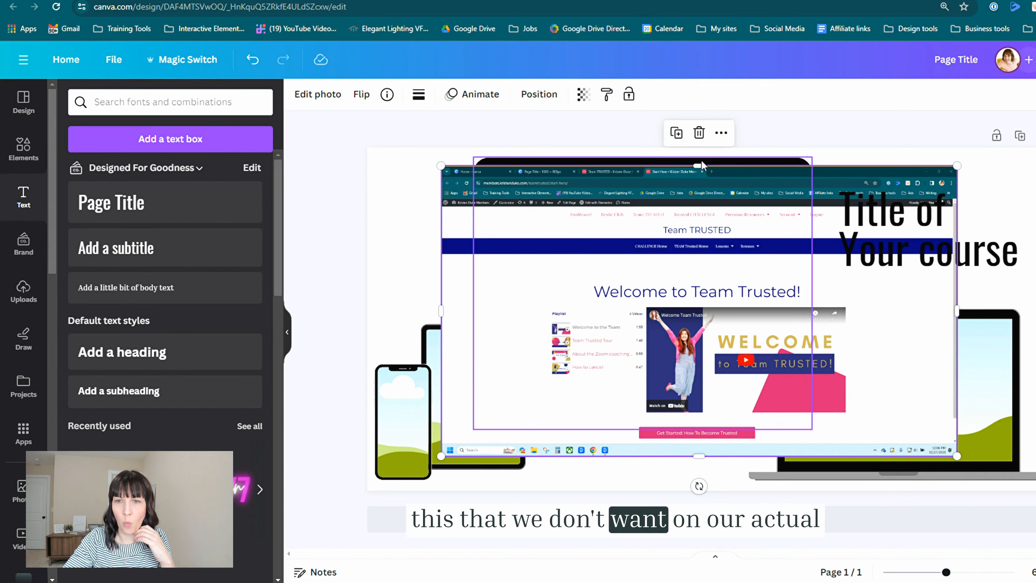
left_click_drag(699, 164, 700, 206)
left_click_drag(703, 454, 702, 444)
left_click_drag(956, 330, 893, 329)
left_click_drag(441, 325, 480, 326)
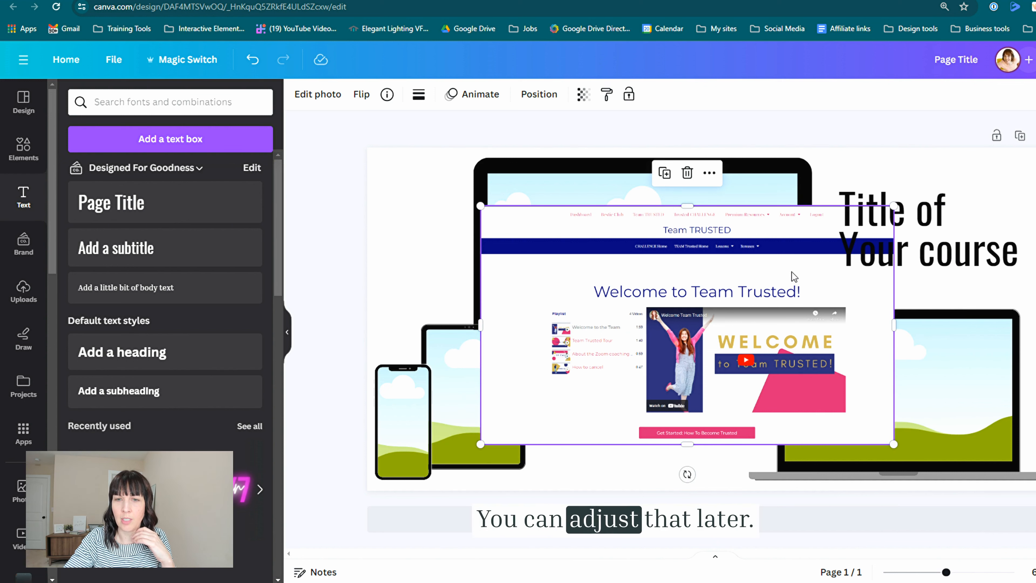
- Place the cropped screenshot in the desktop monitor frame and shift the image slightly left and up within its crop
mouse_move(789, 280)
left_mouse_down()
mouse_move(747, 278)
mouse_move(773, 276)
left_mouse_up()
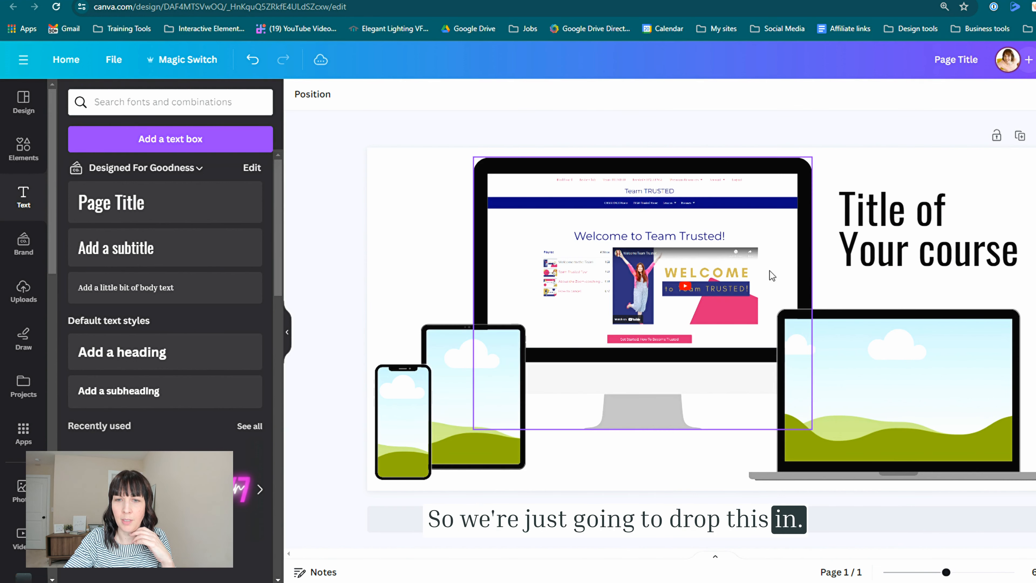
left_click(631, 252)
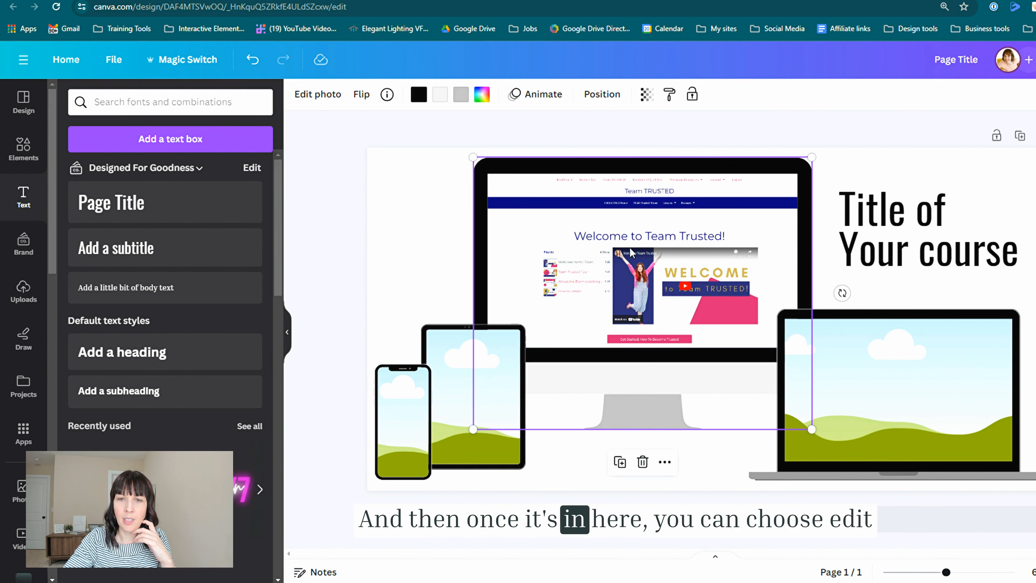
left_click(315, 96)
left_click(247, 105)
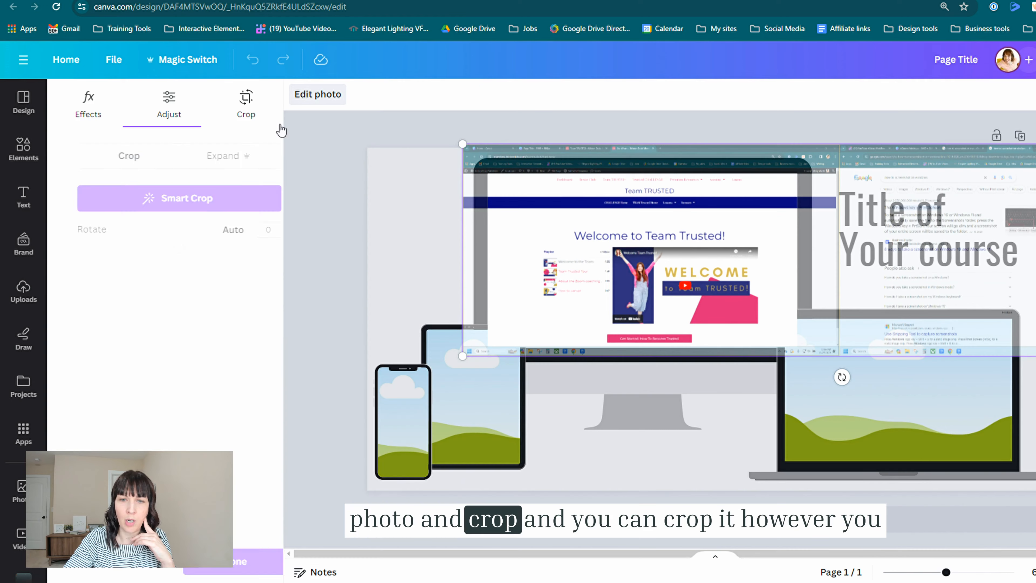
mouse_move(607, 272)
left_mouse_down()
mouse_move(530, 272)
mouse_move(612, 272)
mouse_move(602, 270)
left_mouse_up()
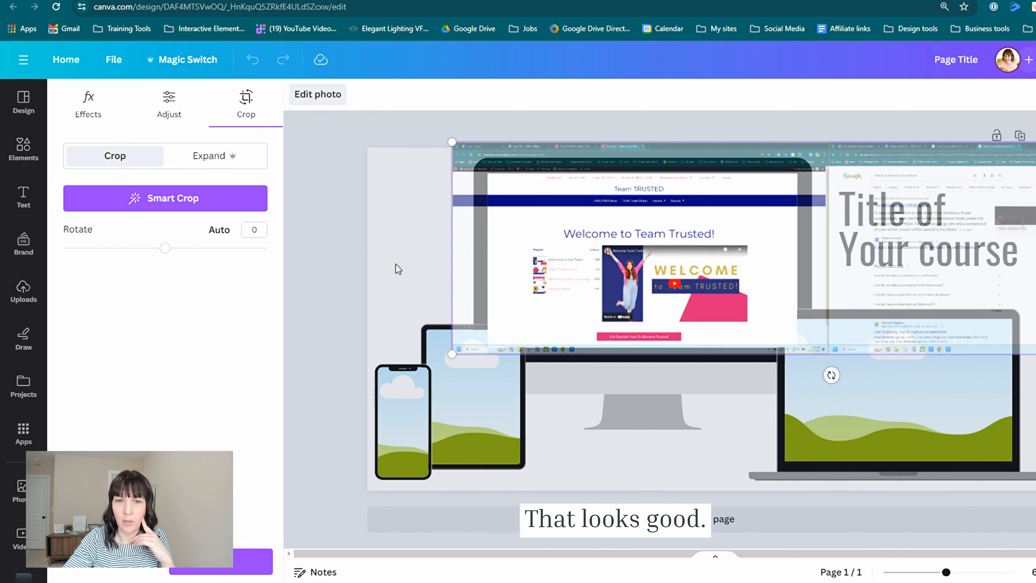
left_click(435, 268)
left_click(435, 268)
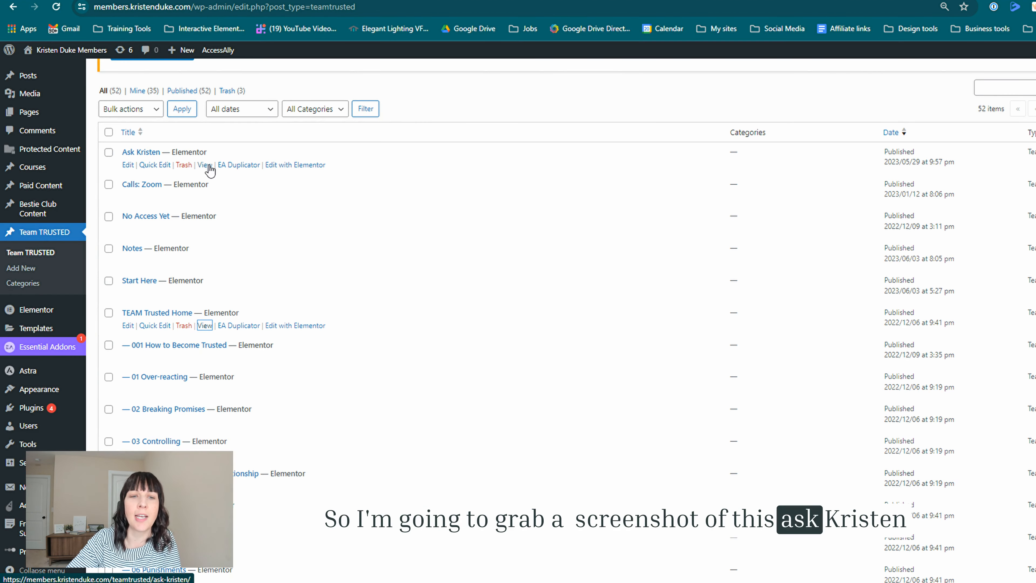
- Open the course's question submission page in a new tab from the Team TRUSTED page list
right_click(209, 166)
left_click(224, 174)
left_click(571, 1)
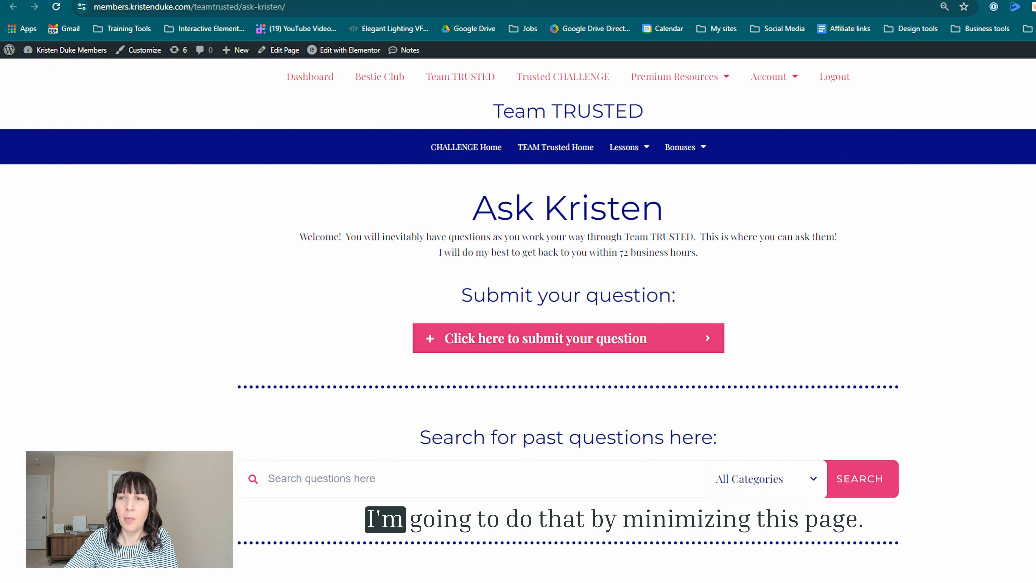
- Shrink the browser window to about the tablet's proportions and capture a screenshot of the question submission page
left_click(1035, 1)
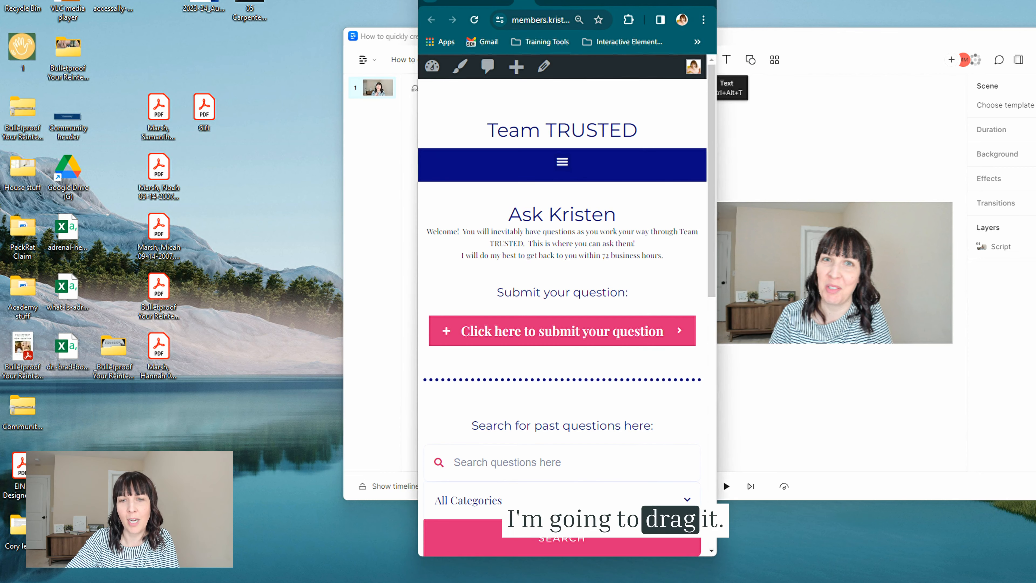
left_click_drag(631, 1, 636, 1)
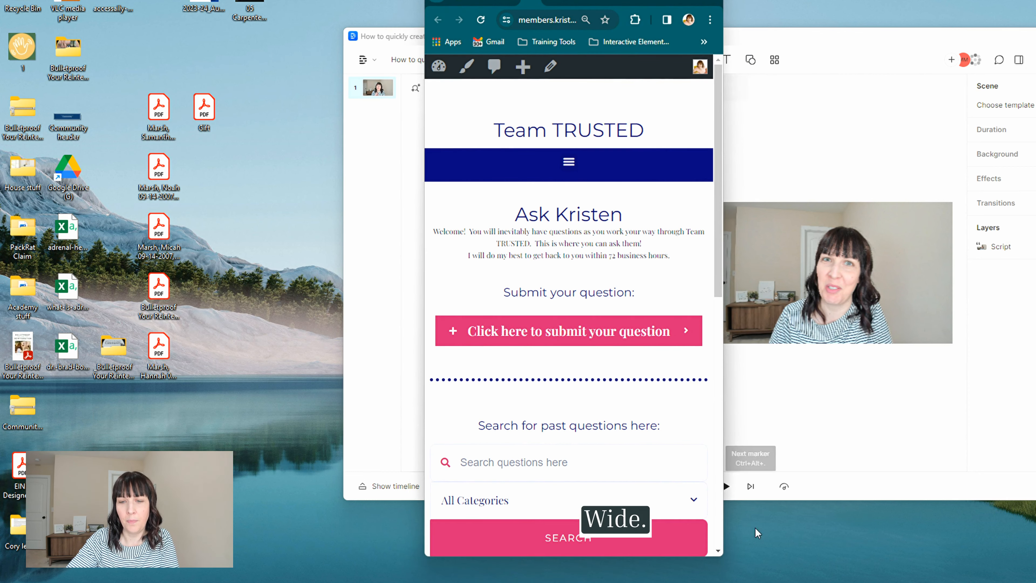
mouse_move(338, 582)
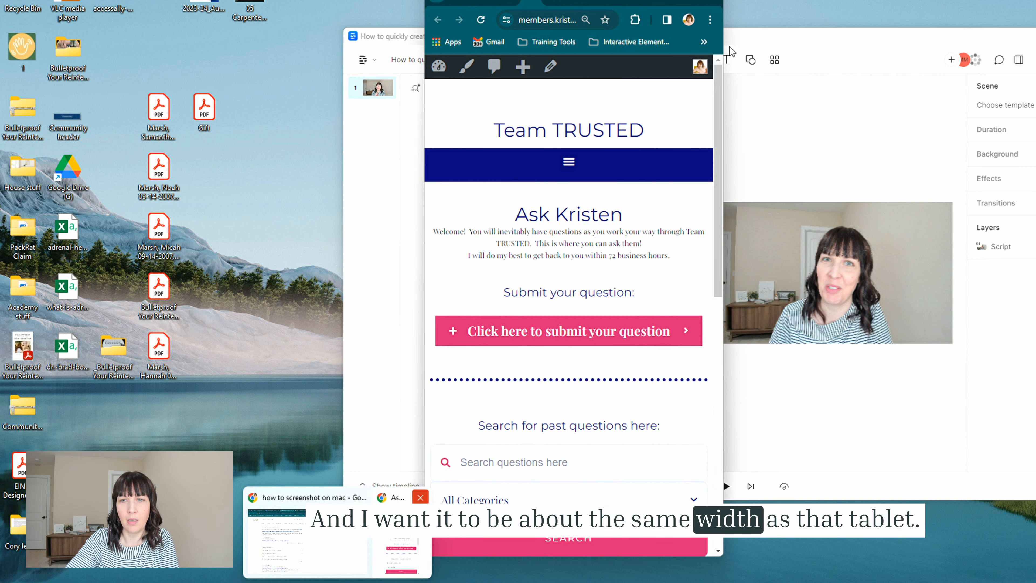
left_click_drag(725, 43, 804, 50)
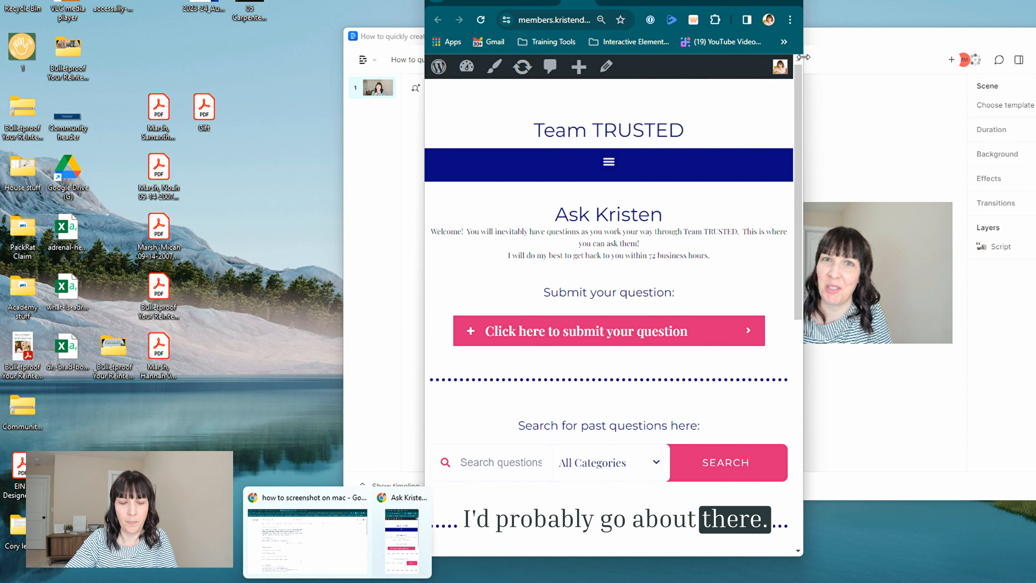
key("super+Print")
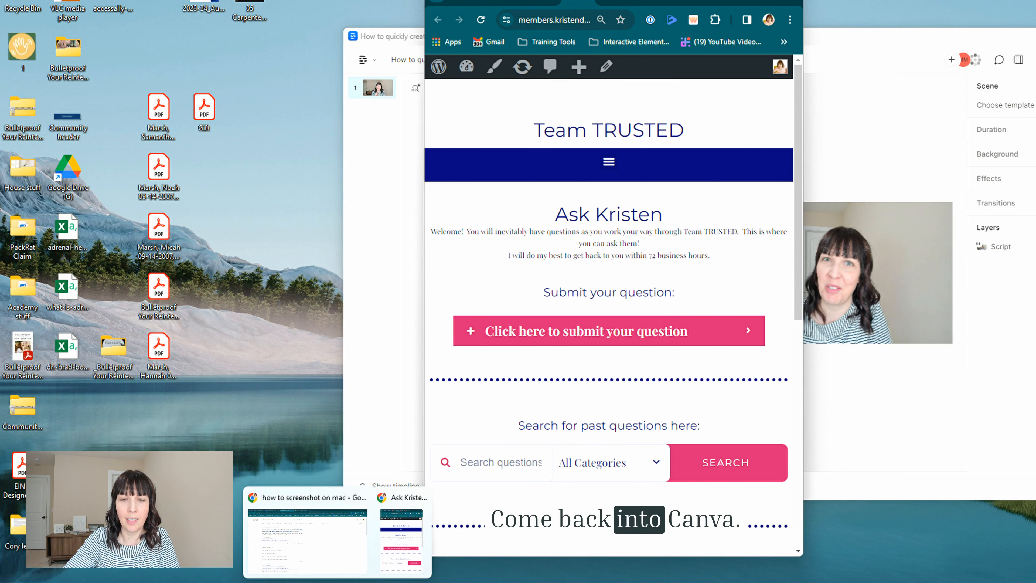
- Switch back to Canva, paste the new screenshot, and crop both sides down to the narrow browser window
mouse_move(334, 557)
left_click(395, 535)
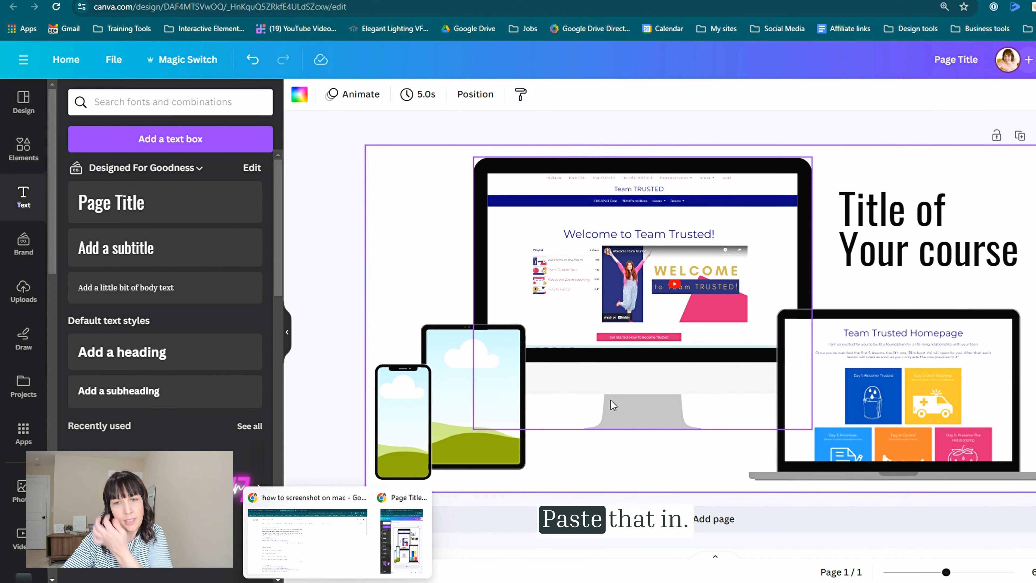
key("ctrl+v")
left_click_drag(968, 318, 634, 300)
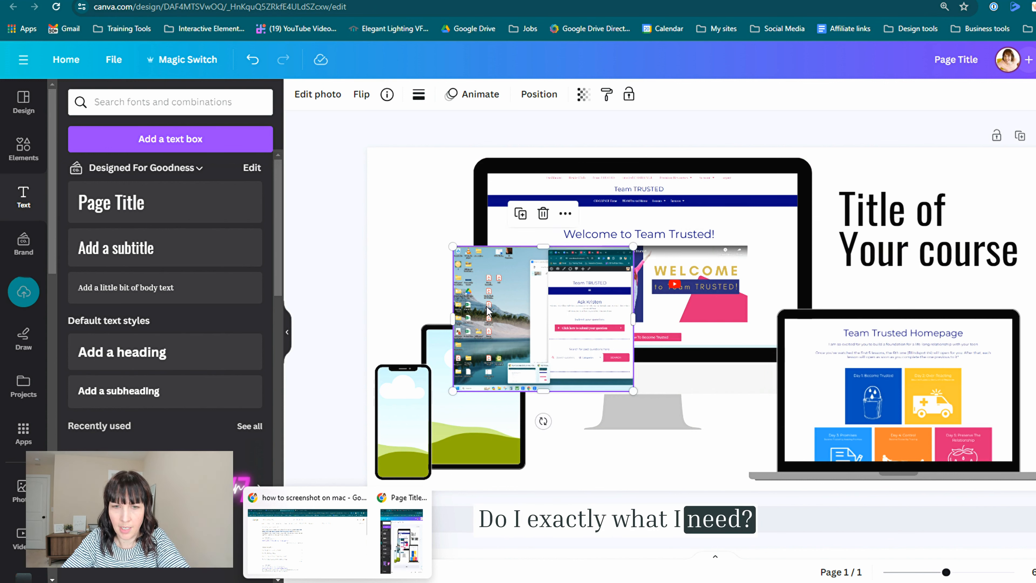
left_click_drag(449, 321, 547, 321)
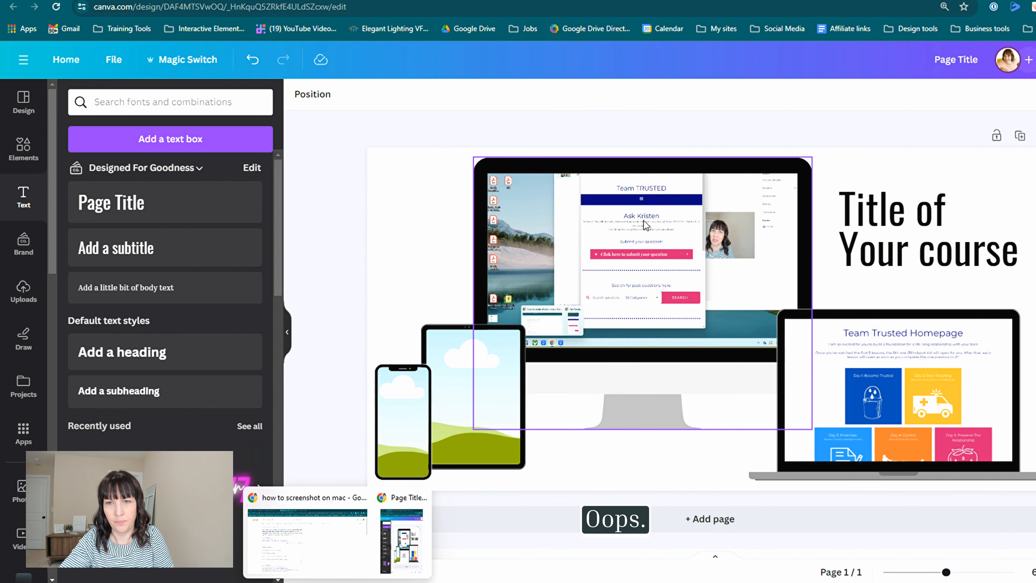
- Pull the screenshot out of the monitor frame, trim its lower edge, and place it in the tablet frame
left_click_drag(645, 224, 805, 245)
left_click_drag(806, 421, 799, 394)
left_click_drag(802, 310, 482, 396)
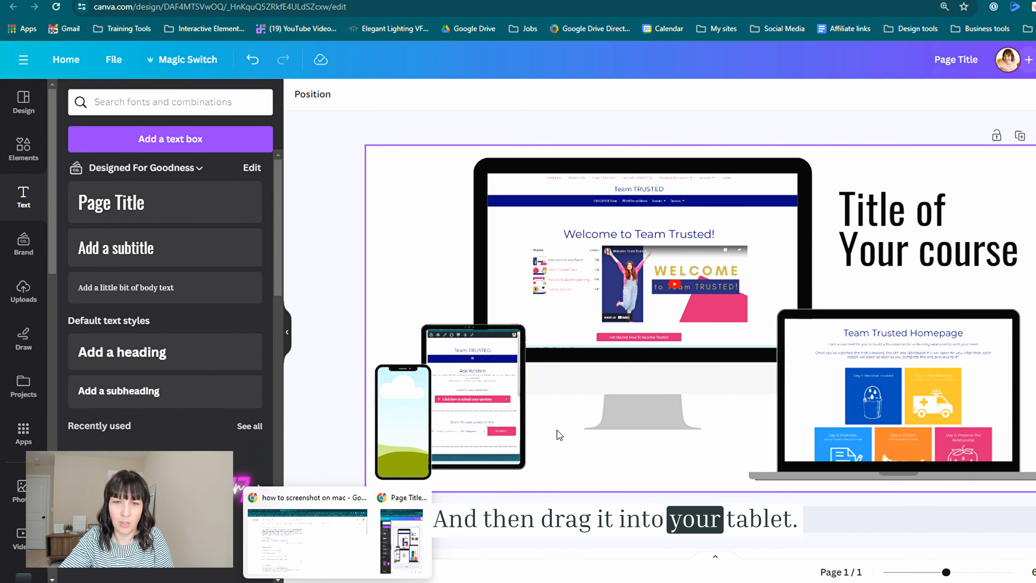
- Enlarge the image inside the tablet frame's crop so the course page fills the screen without the browser bars
left_click(478, 425)
left_click(318, 94)
left_click(247, 102)
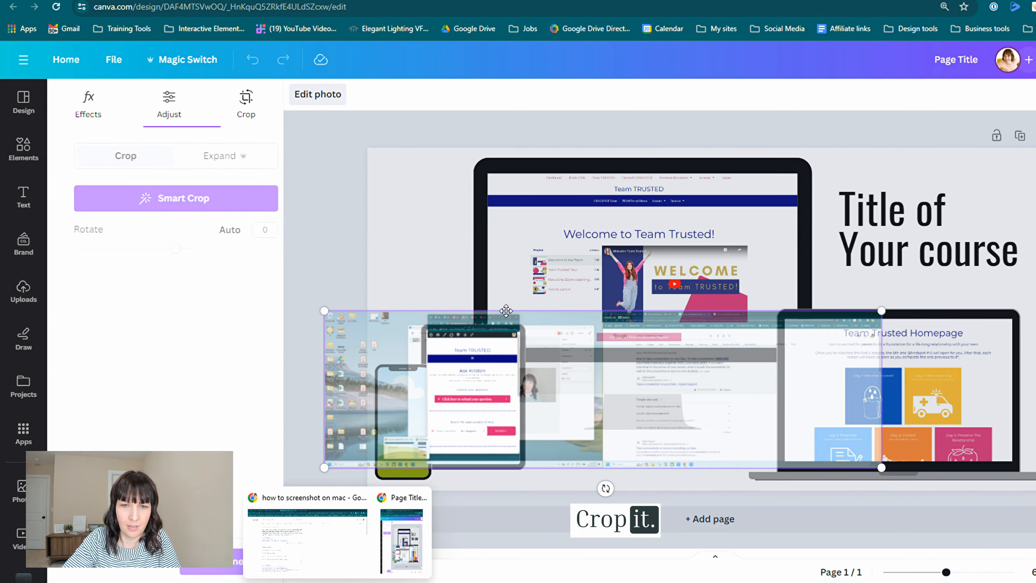
left_click_drag(880, 311, 901, 290)
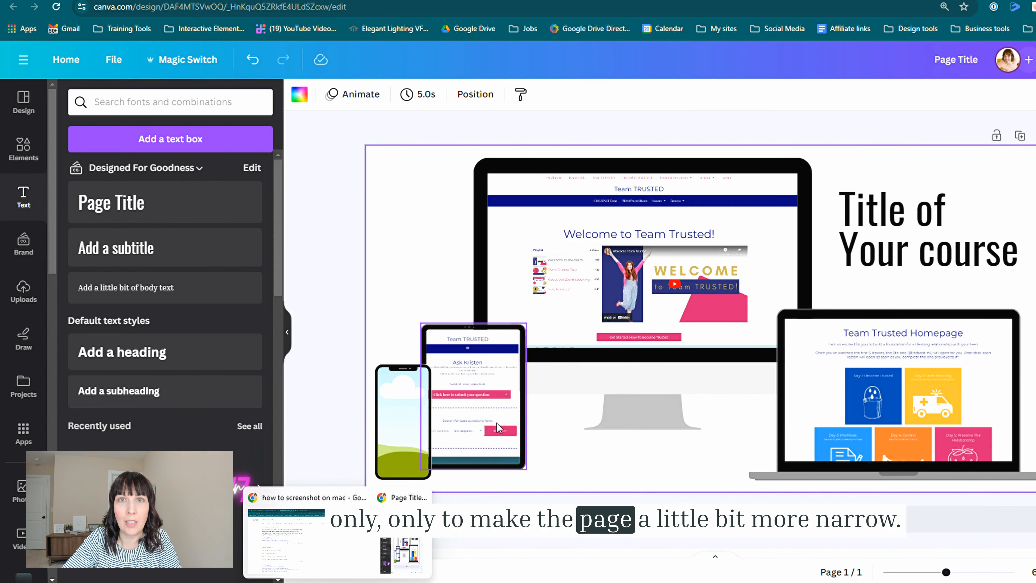
- Replace the course title text with "Team Trusted" and enlarge it to font size 98.5
left_click_drag(855, 211, 1023, 254)
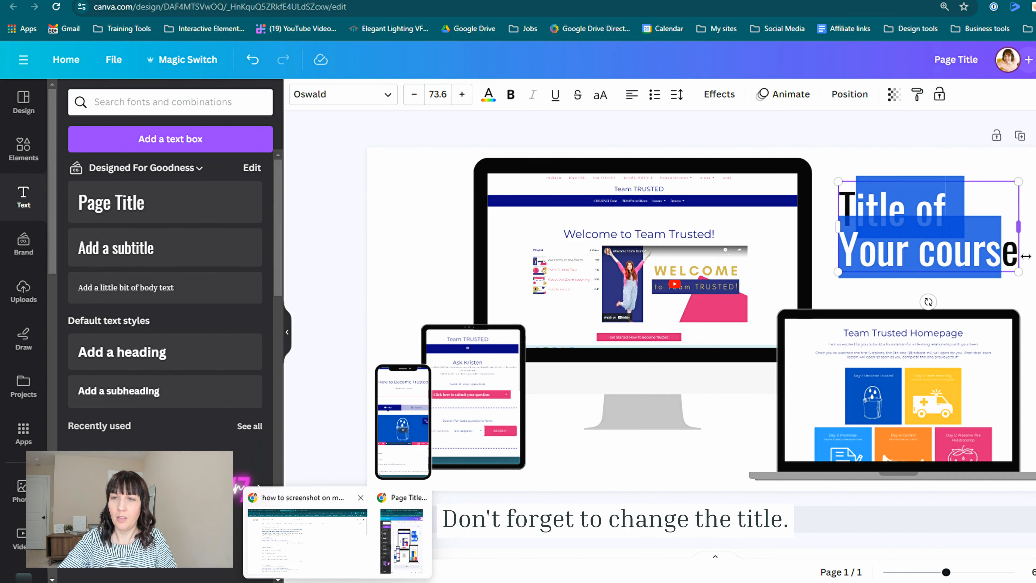
triple_click(998, 259)
key("BackSpace")
key("BackSpace")
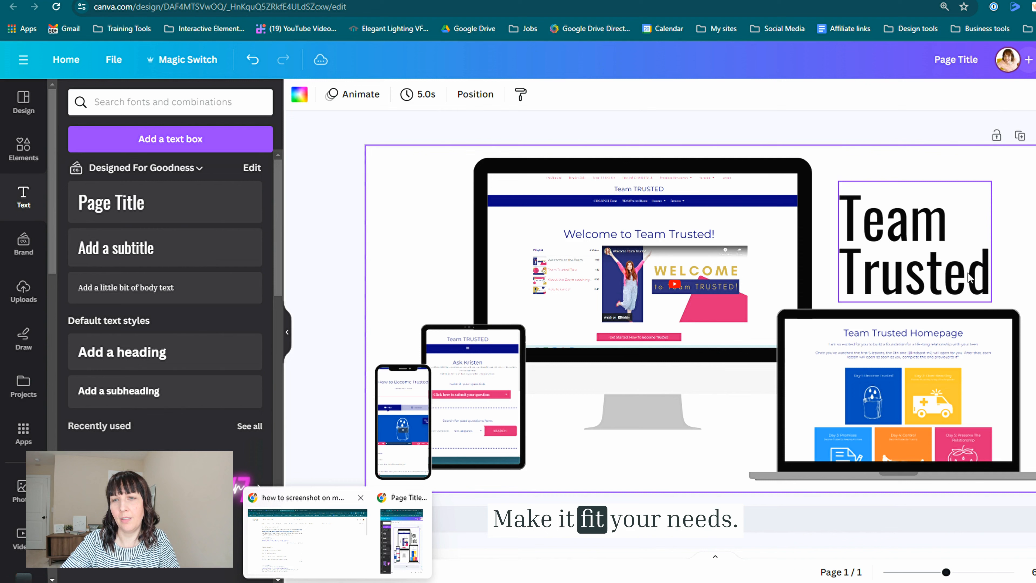
- Move the Team Trusted title slightly higher above the laptop and color it the course brand's pink
left_click(957, 259)
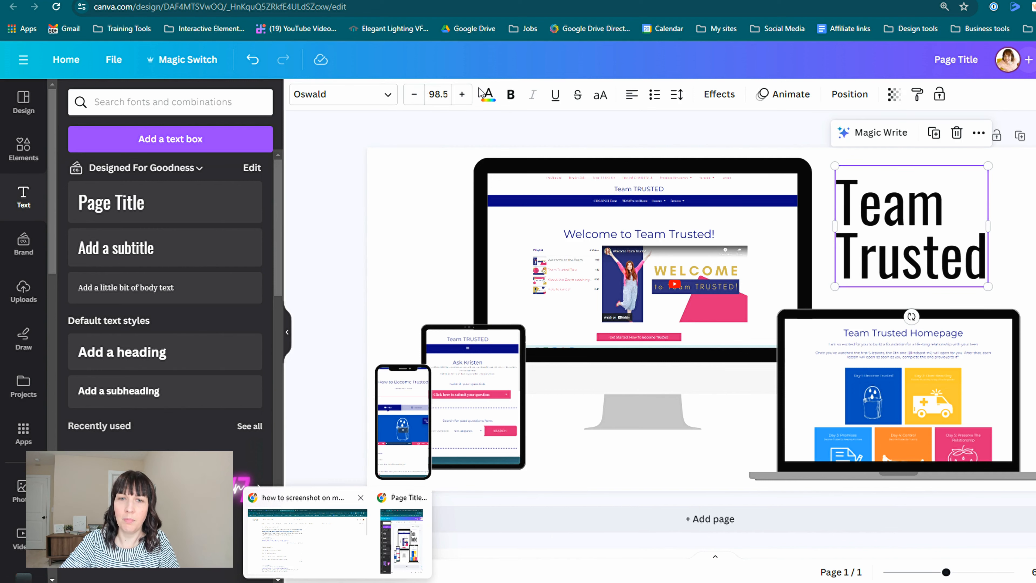
left_click(486, 95)
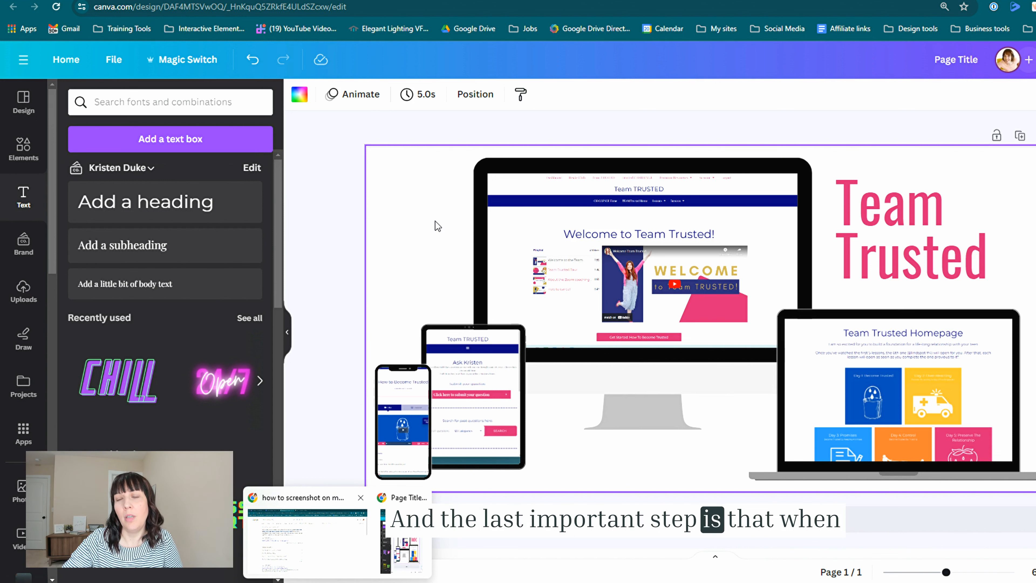
- Set up the design's download as a 1,600 × 800 px PNG with a transparent background
left_click(1035, 60)
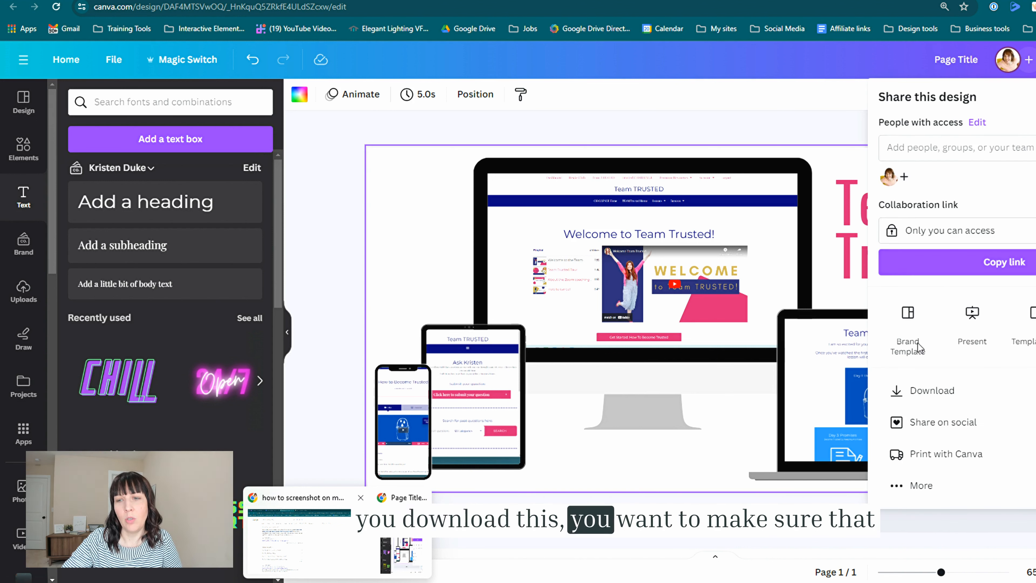
left_click(923, 390)
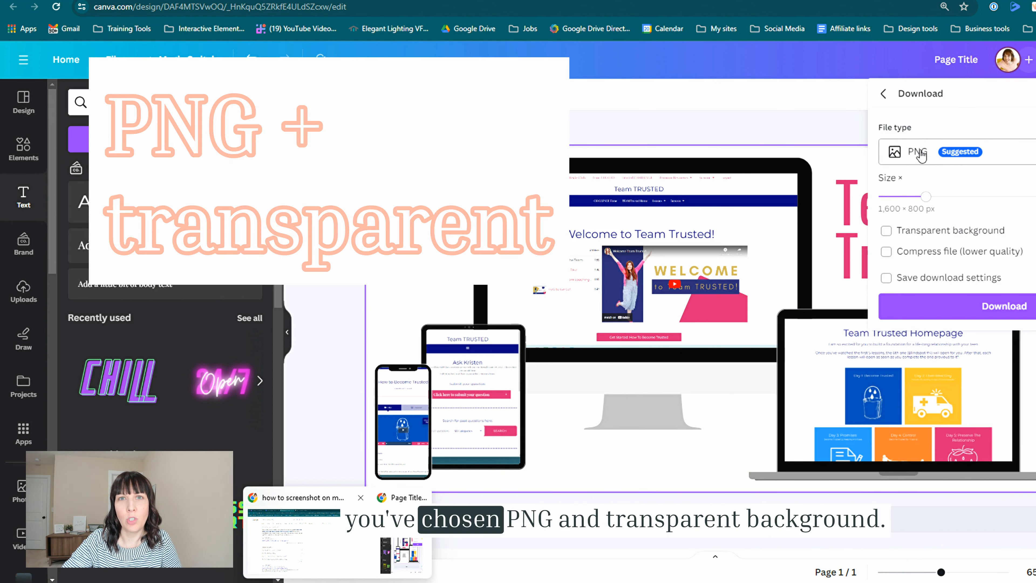
left_click(890, 234)
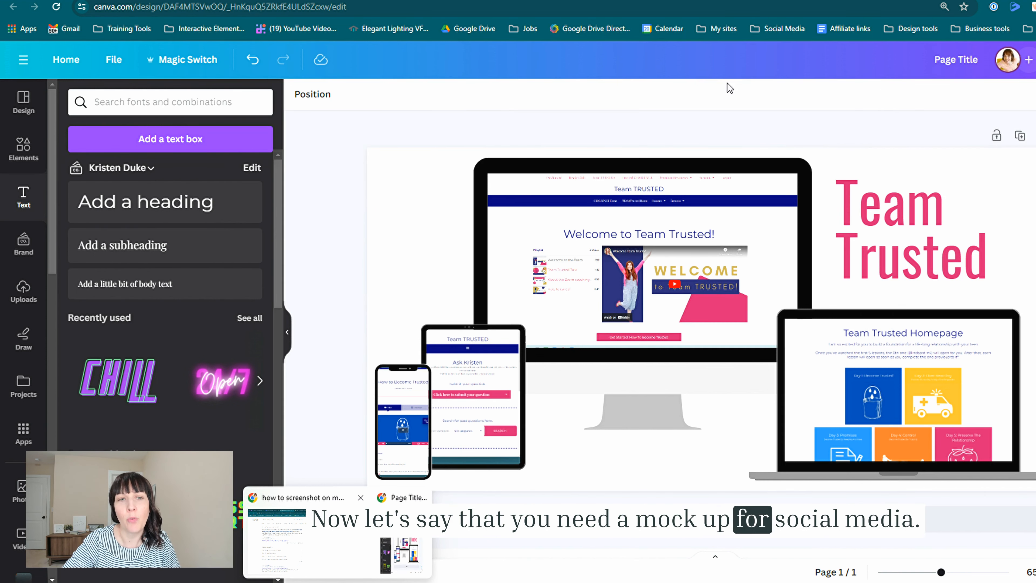
- Create a resized copy of the mockup as an Instagram Story Ad (1080 × 1920 px) with Magic Switch and open it
left_click(192, 60)
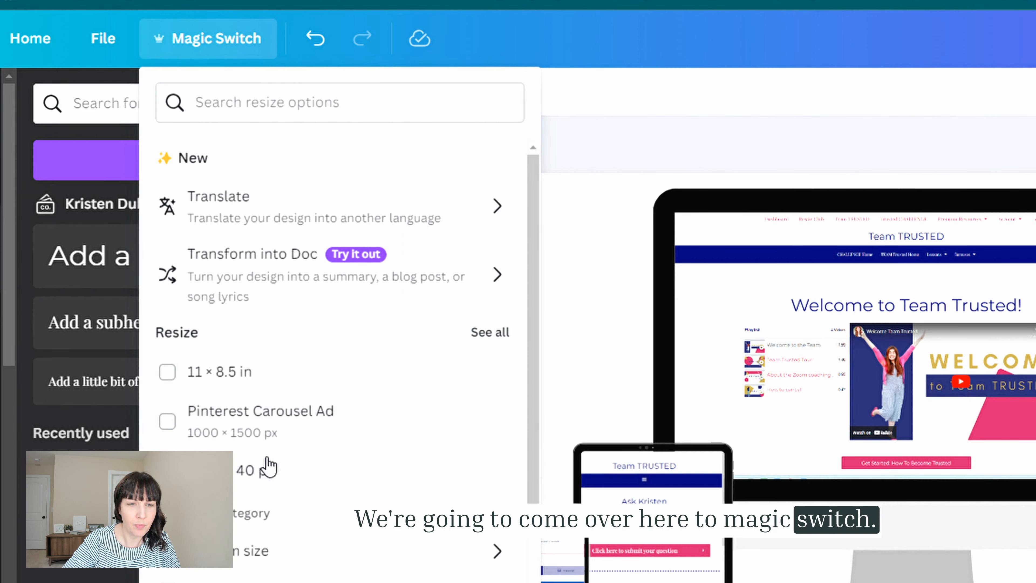
scroll(298, 436, "down", 4)
left_click(297, 435)
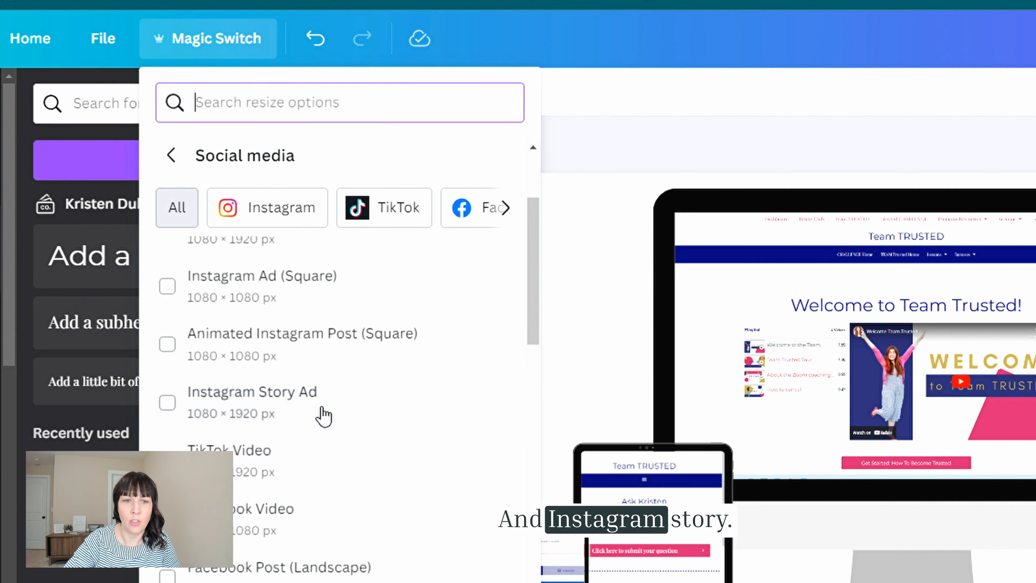
left_click(322, 415)
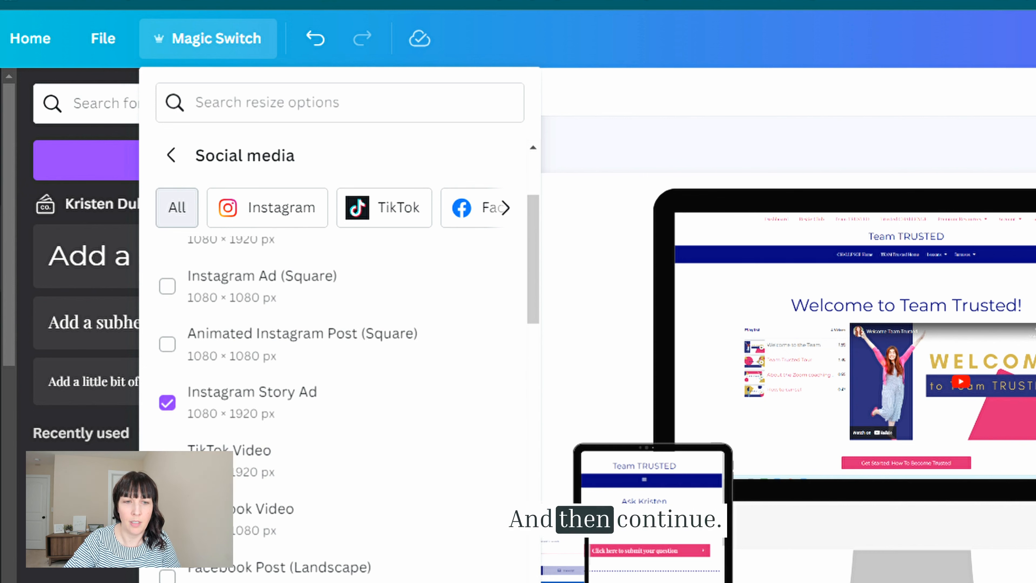
left_click(341, 581)
left_click(371, 472)
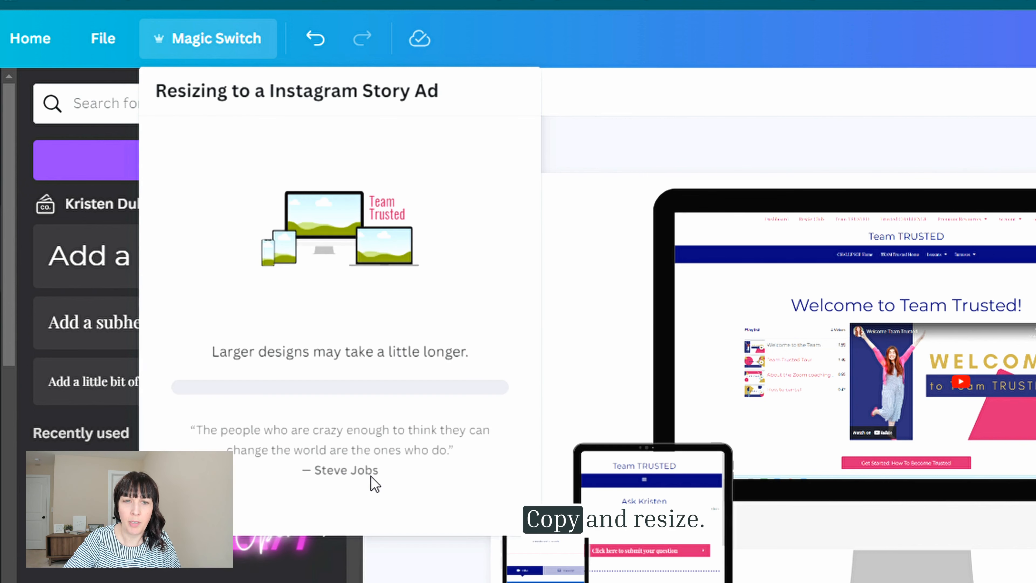
left_click(349, 255)
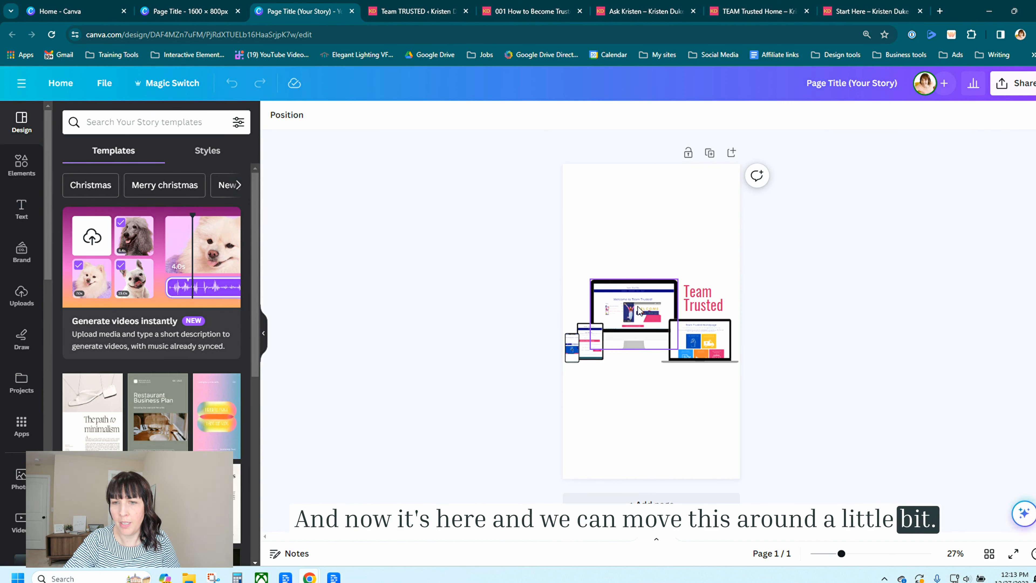
- Reposition the Team Trusted title above the device group in the story-sized design
left_click_drag(684, 298, 641, 189)
left_click_drag(726, 192, 721, 215)
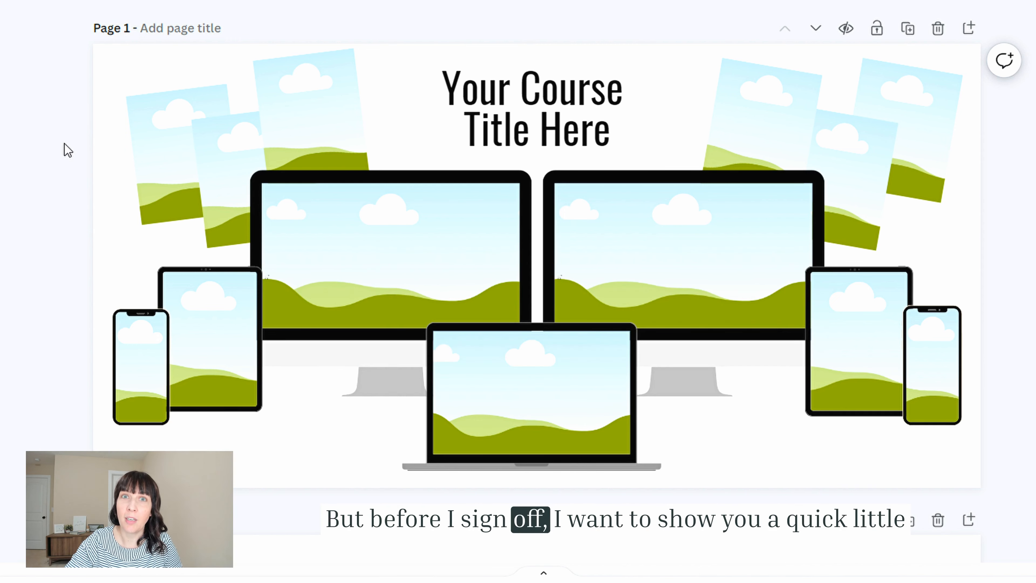
mouse_move(64, 143)
left_mouse_down()
mouse_move(201, 148)
mouse_move(336, 94)
mouse_move(335, 74)
left_mouse_up()
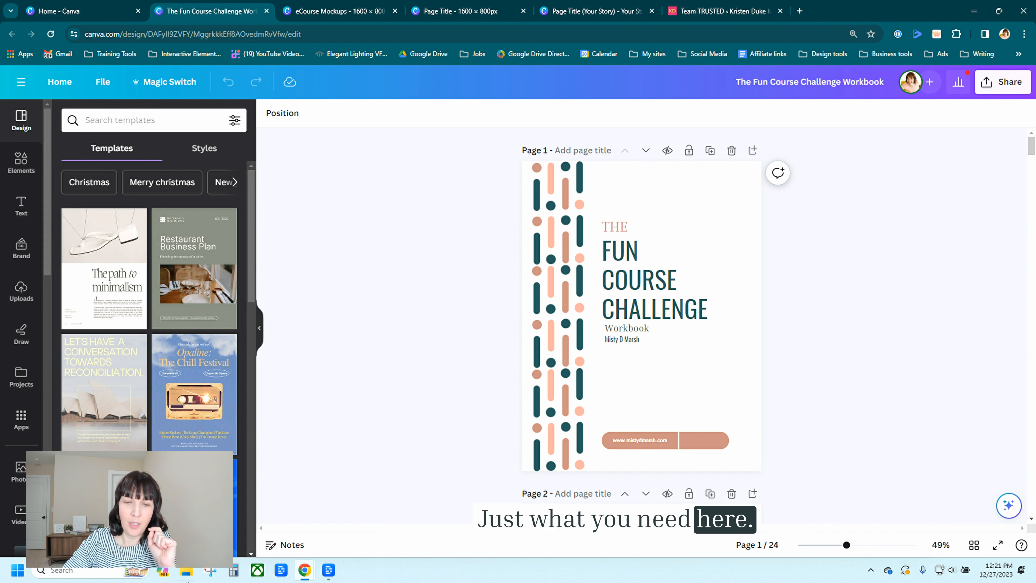
- Open the Snipping Tool and capture a rectangular screenshot of The Fun Course Challenge workbook's cover page
left_click(212, 576)
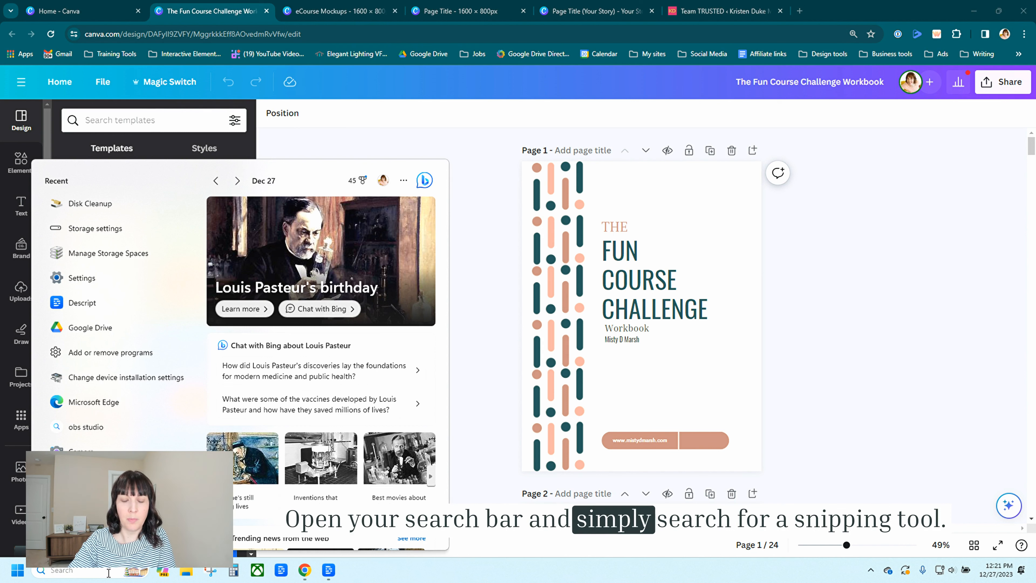
type("snipp")
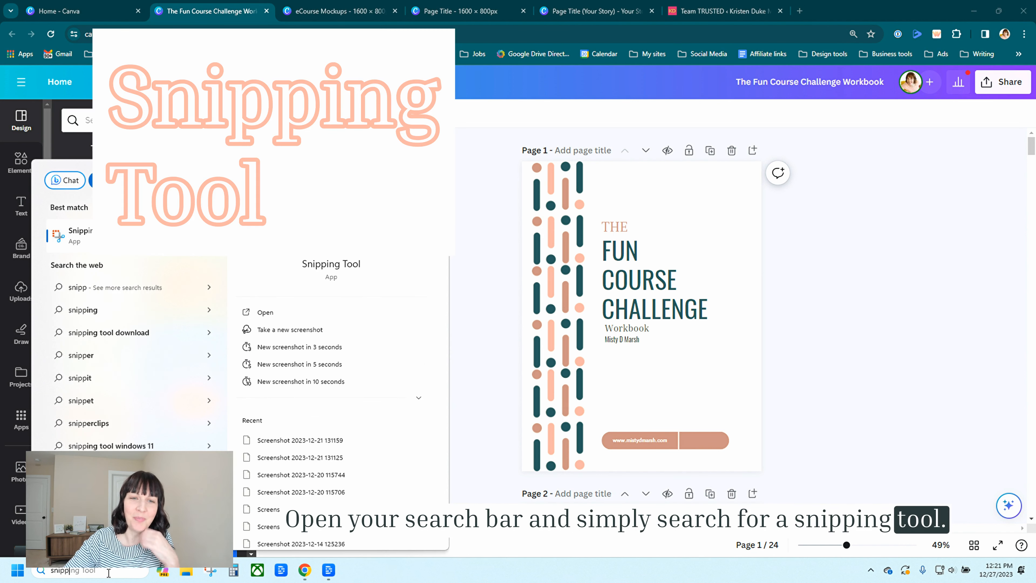
key("Return")
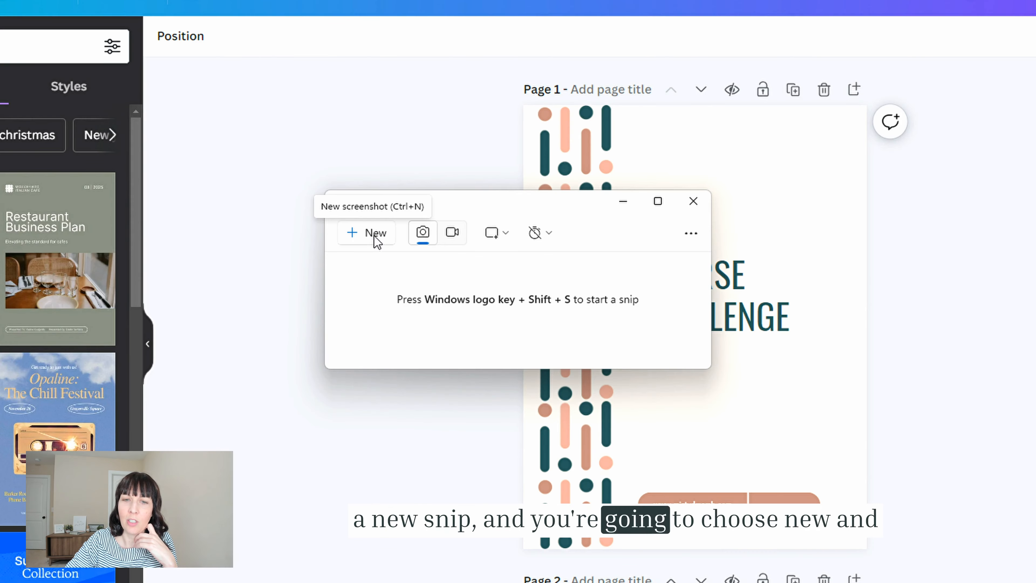
left_click(418, 256)
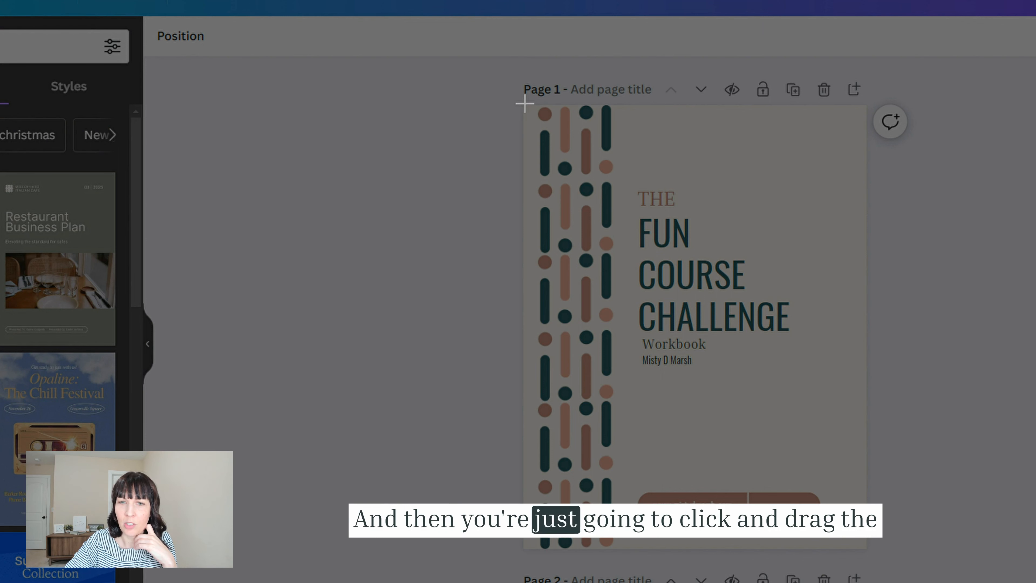
left_click_drag(524, 102, 864, 551)
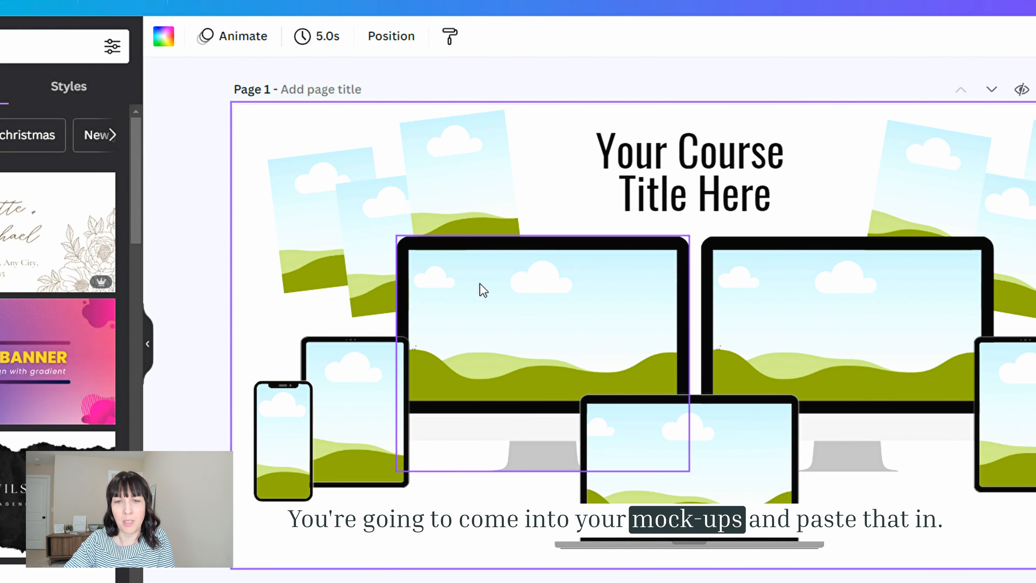
- Paste the workbook cover screenshot into the eCourse mockup and place it in the tilted page frame just left of the course title
key("ctrl+v")
left_click_drag(747, 309, 519, 449)
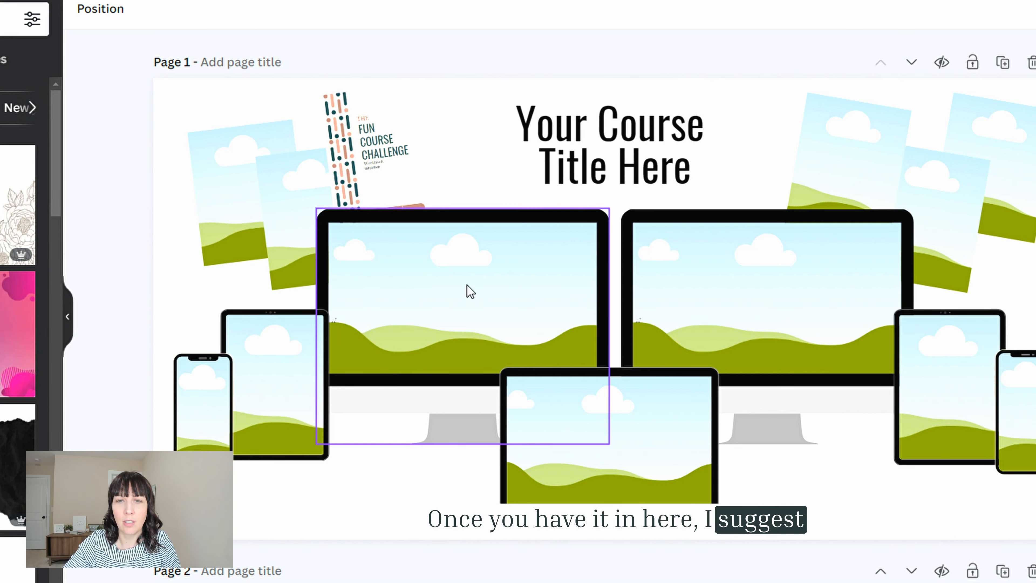
- Give the workbook cover in the tilted page frame a Drop shadow and inspect its edge up close
left_click(378, 177)
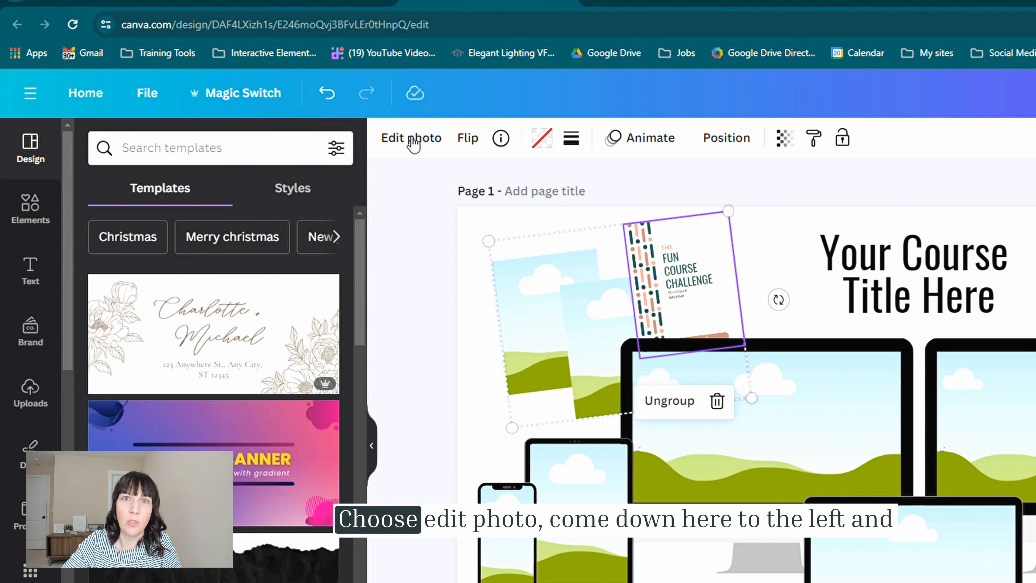
left_click(412, 141)
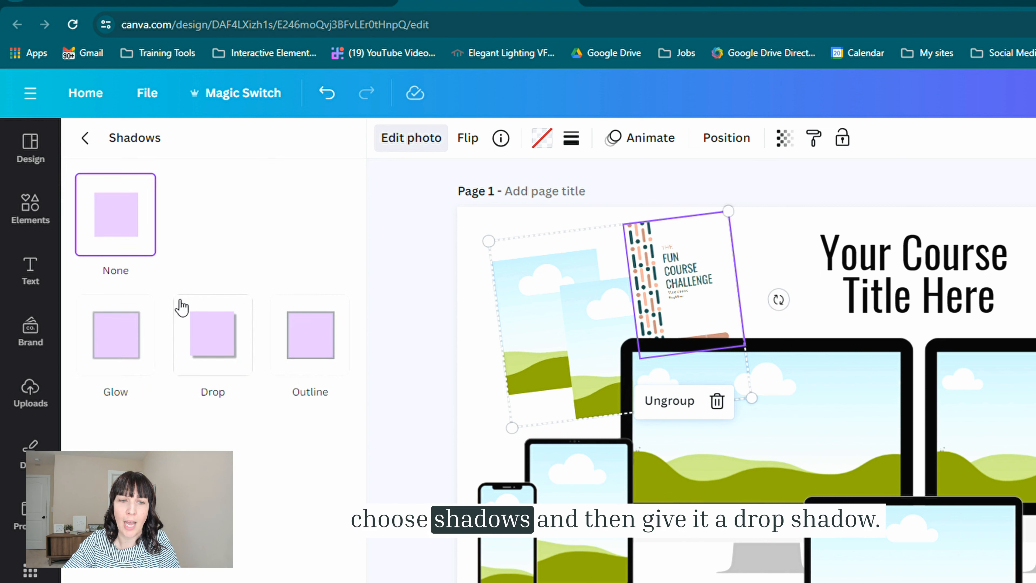
left_click(221, 356)
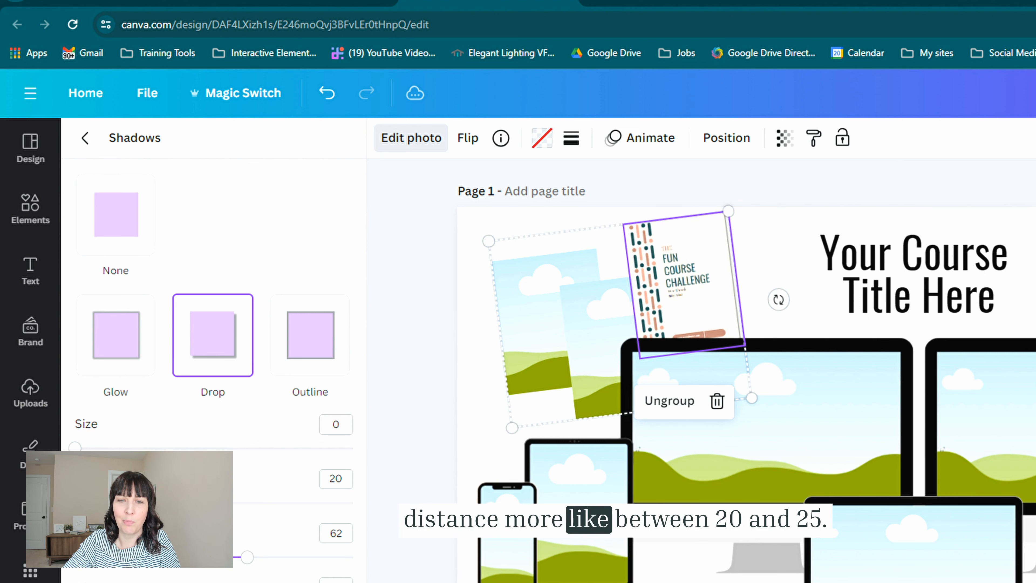
left_click(377, 409)
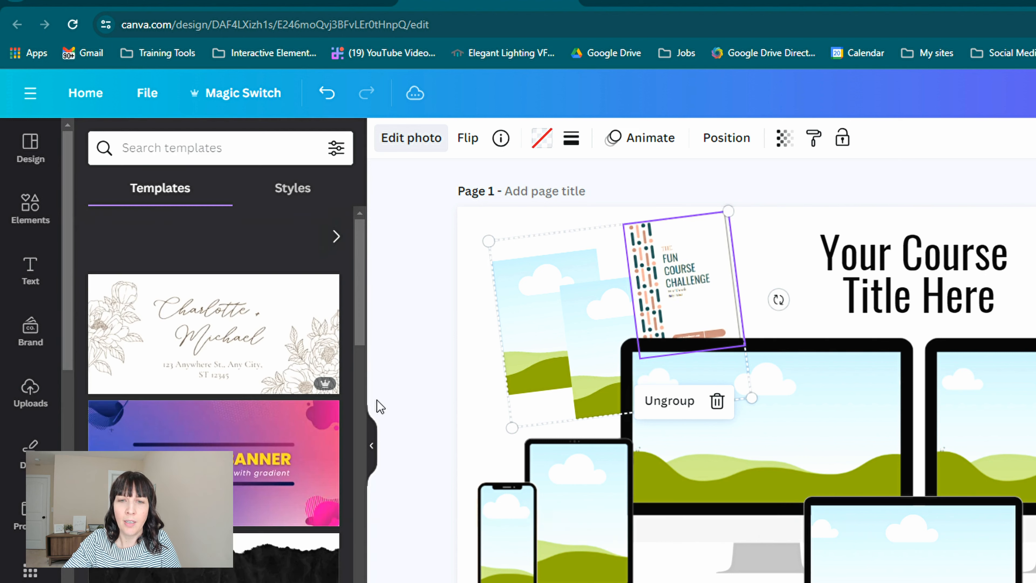
key("ctrl+plus")
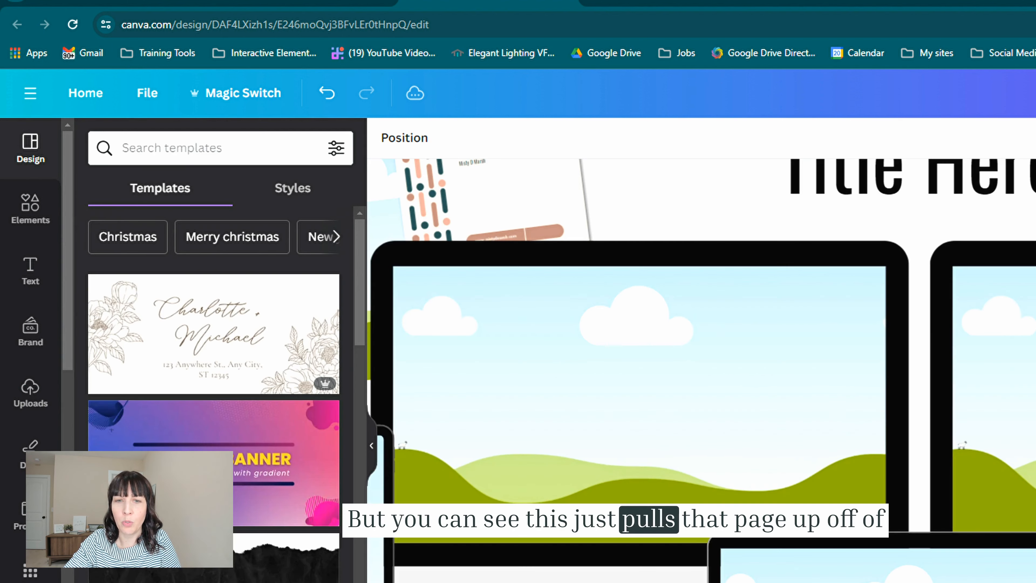
scroll(545, 340, "up", 3)
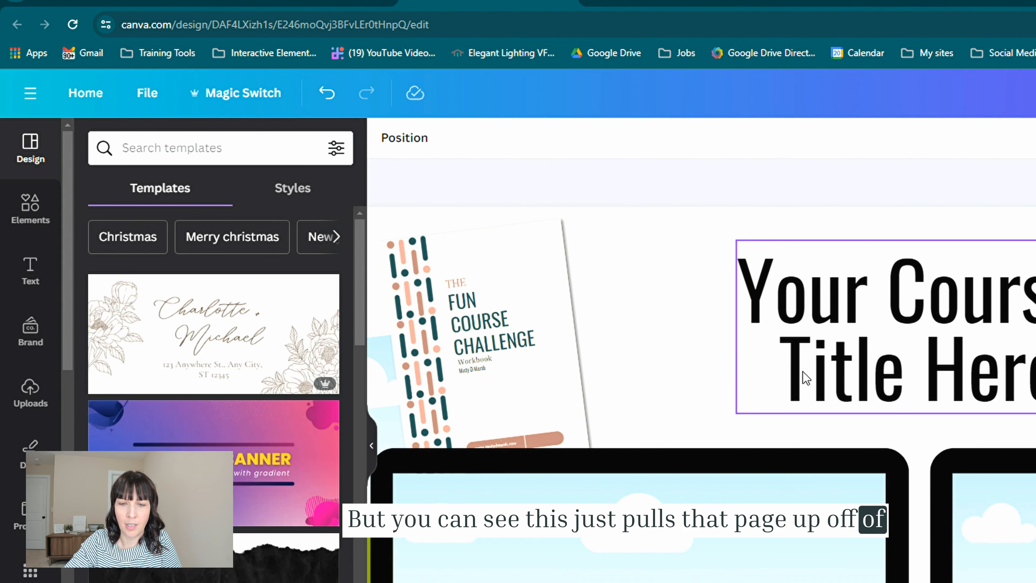
scroll(762, 268, "left", 5)
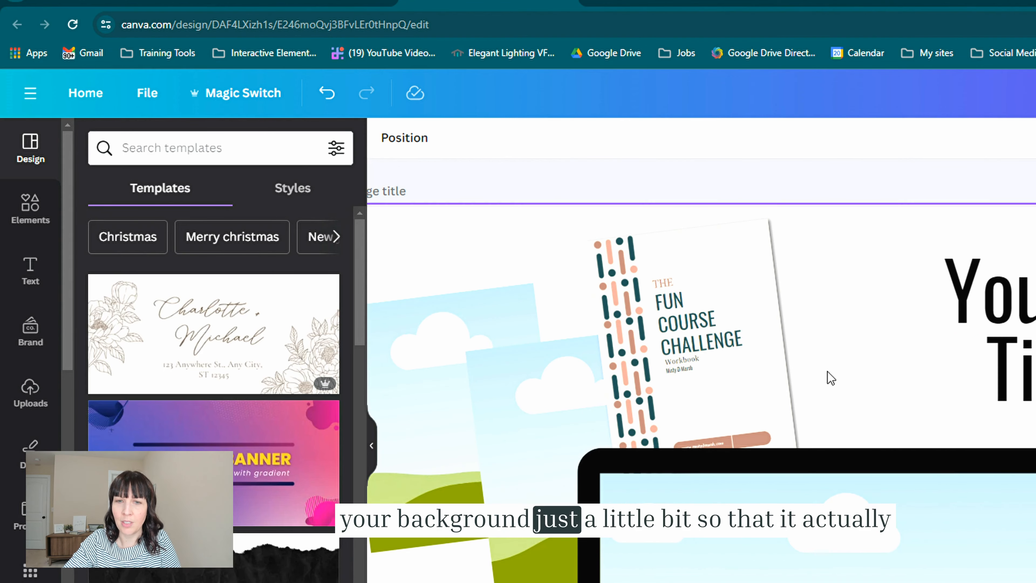